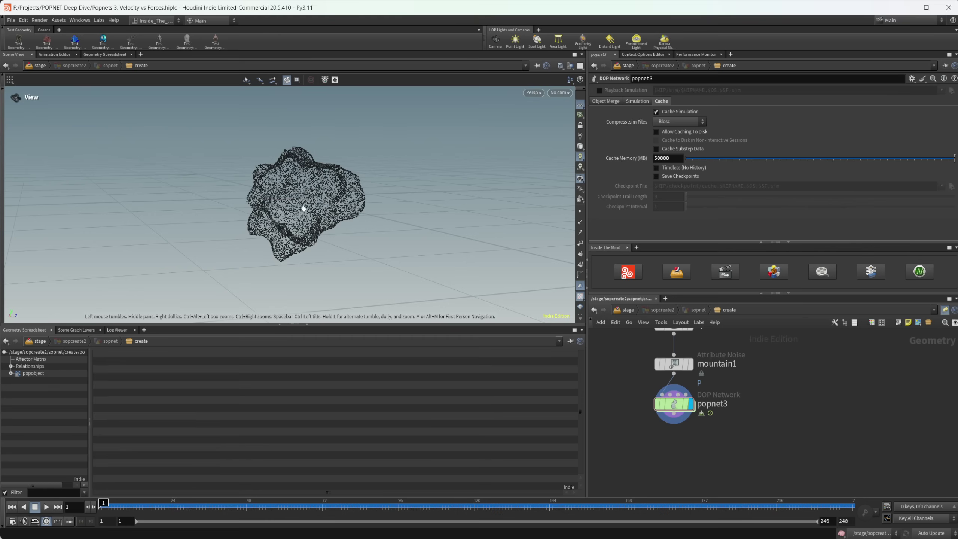
Step: Play the POP simulation forward to about frame 151 so the particles spread into a cloud
click(45, 507)
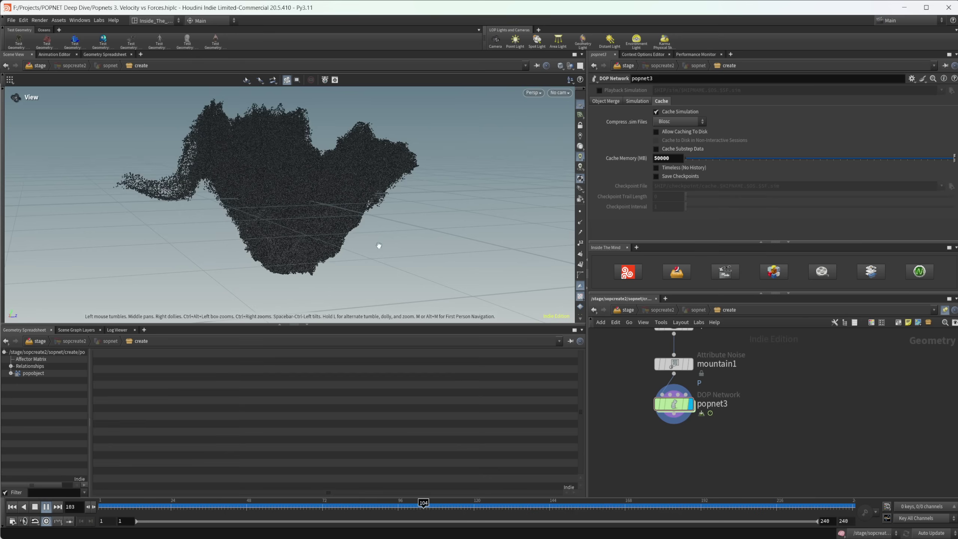
Step: Stop playback at frame 171 and orbit around the wide, ragged particle cloud
click(35, 507)
drag(329, 225, 310, 246)
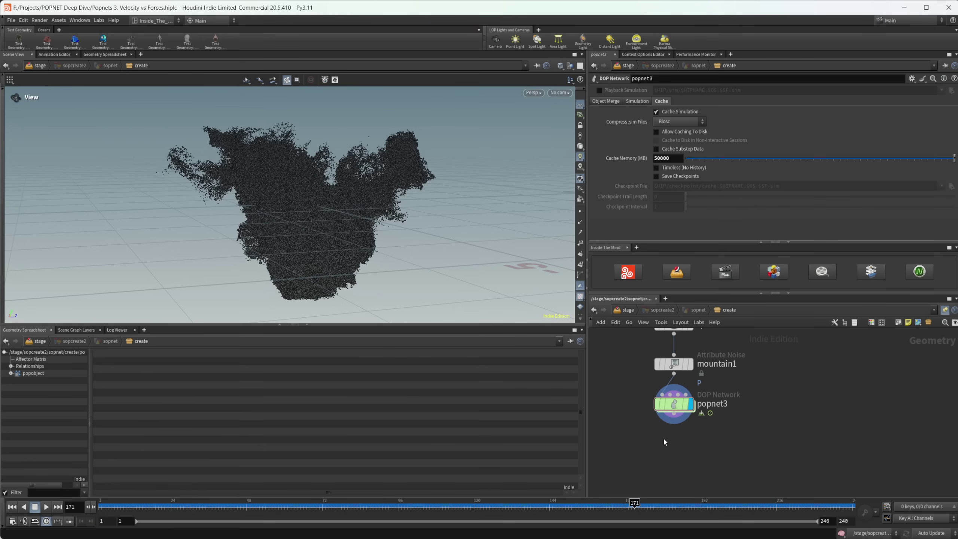
Step: Add attribwrangle1 below popnet3 with the VEX line f@width = .01;
key(Tab)
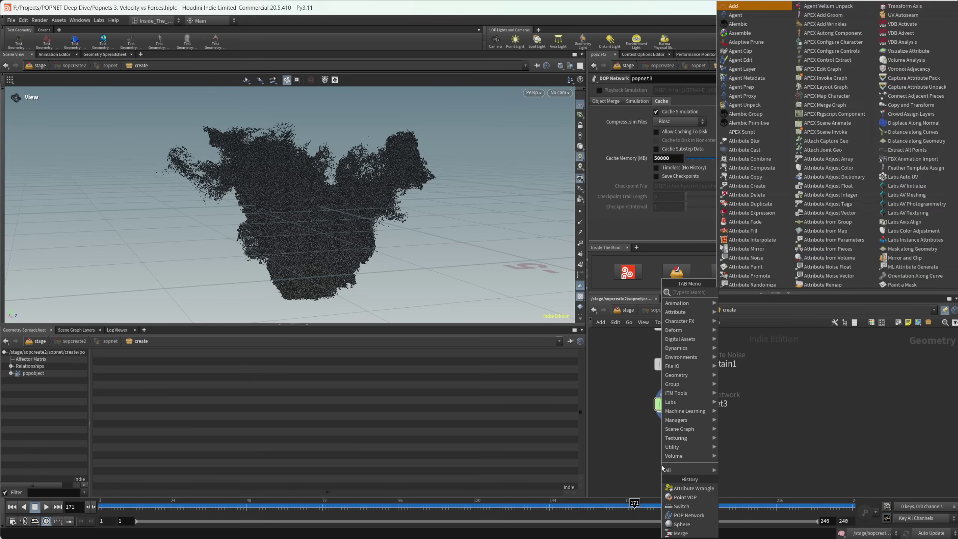
text(attrib wrangle)
key(Return)
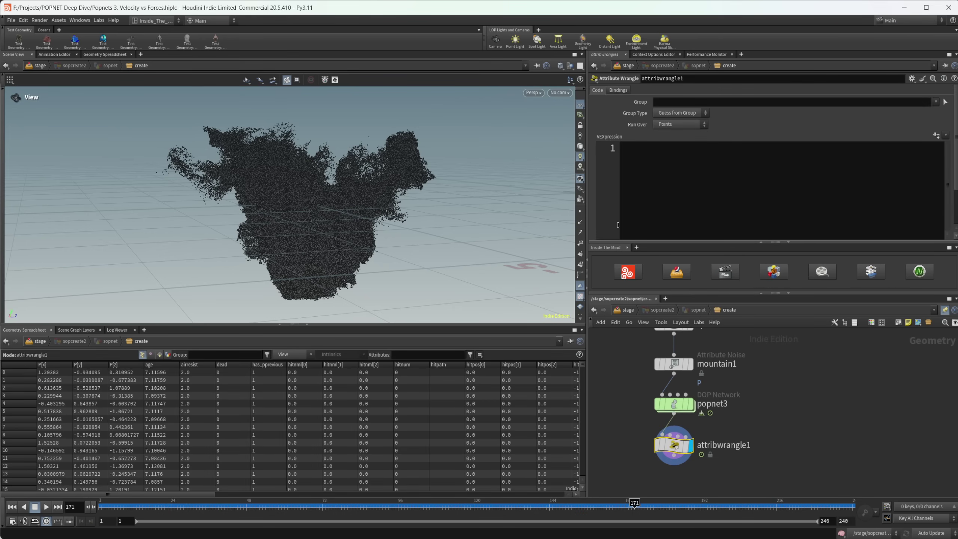
click(658, 191)
key(super)
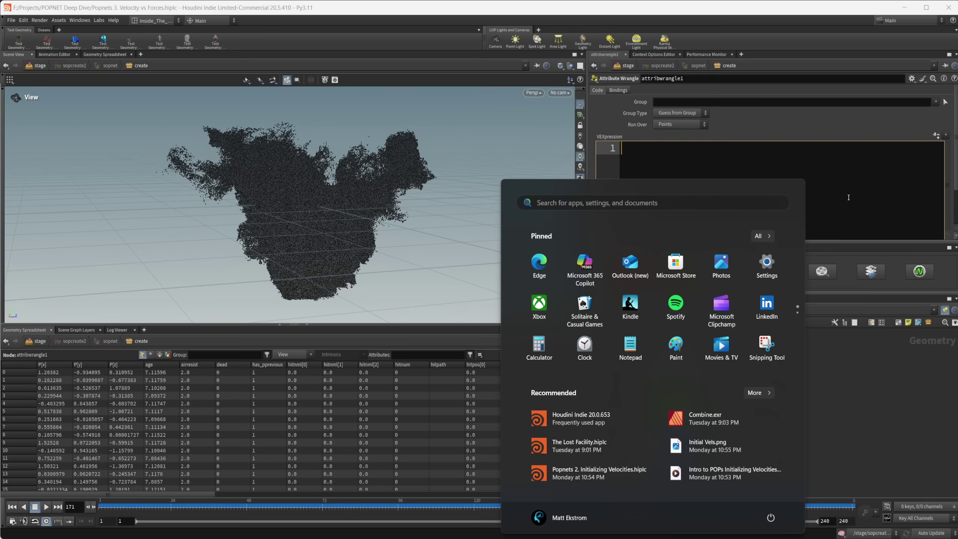
click(657, 191)
key(alt+e)
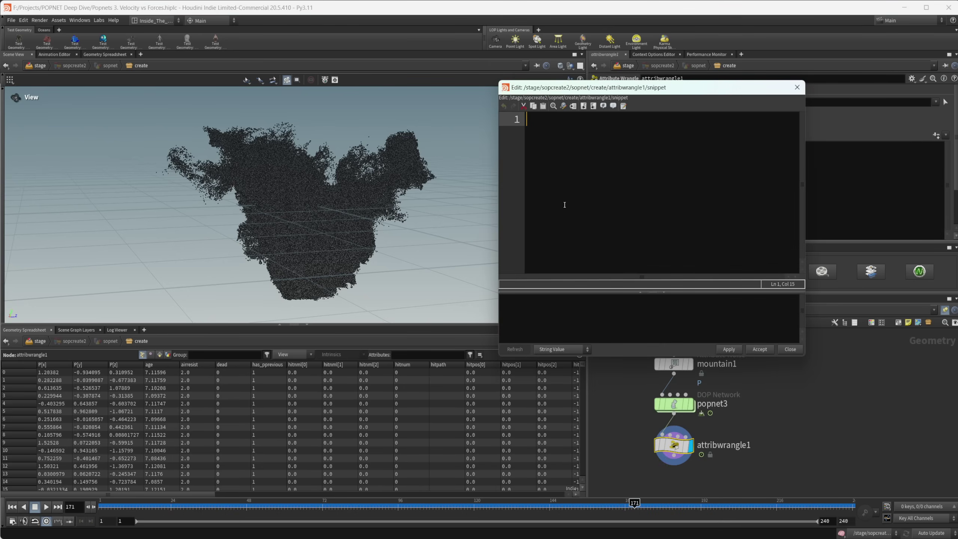
text(f@)
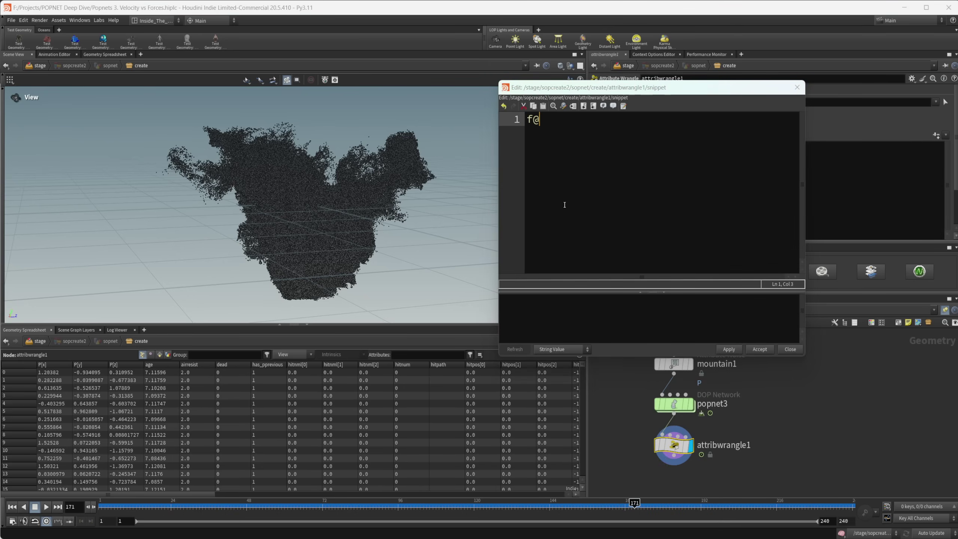
text(width = .01;)
key(Return)
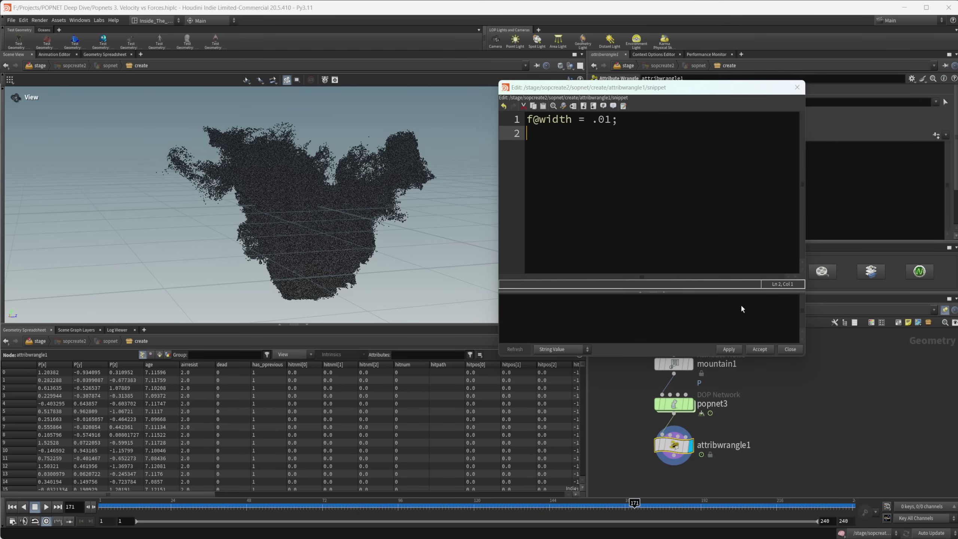
click(760, 349)
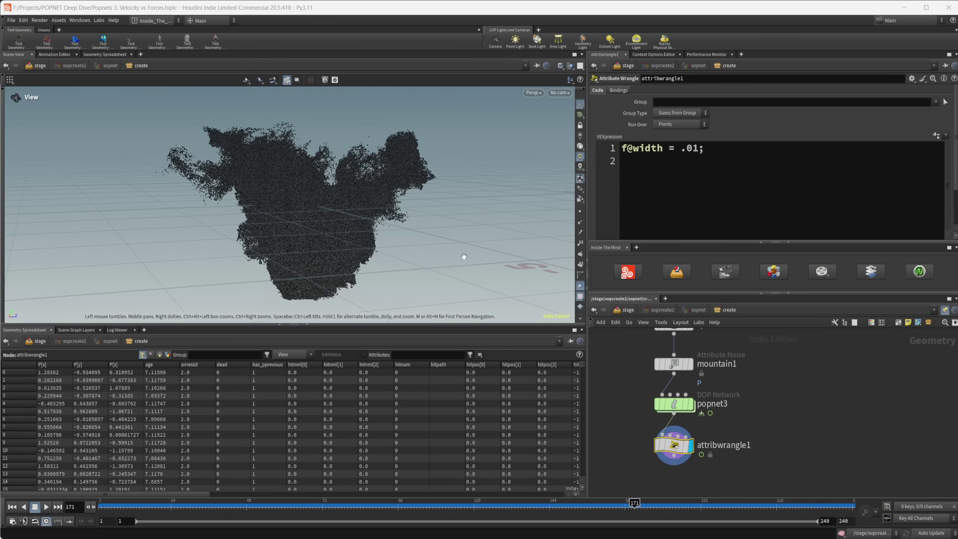
Step: Back on /stage, add a Material Library below sopcreate2 and step inside it
click(630, 313)
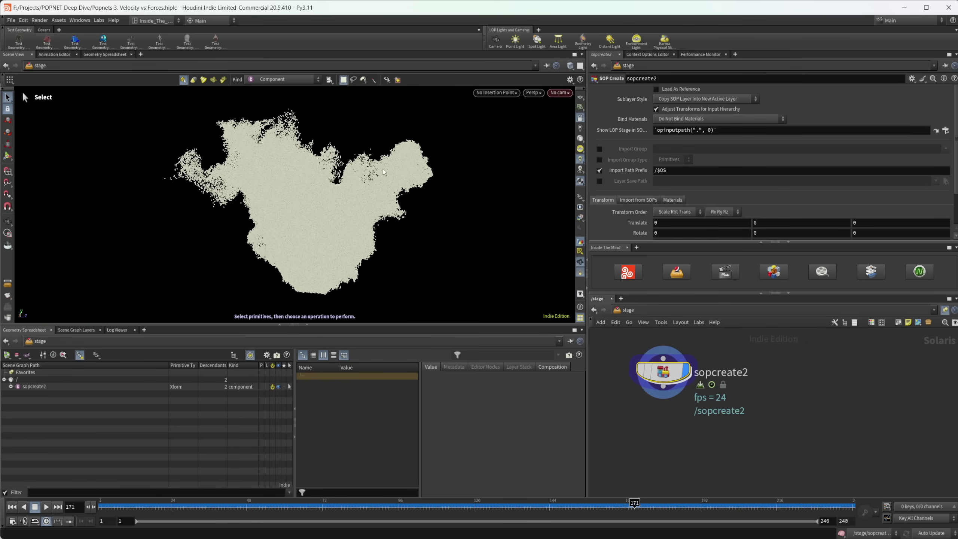
key(Tab)
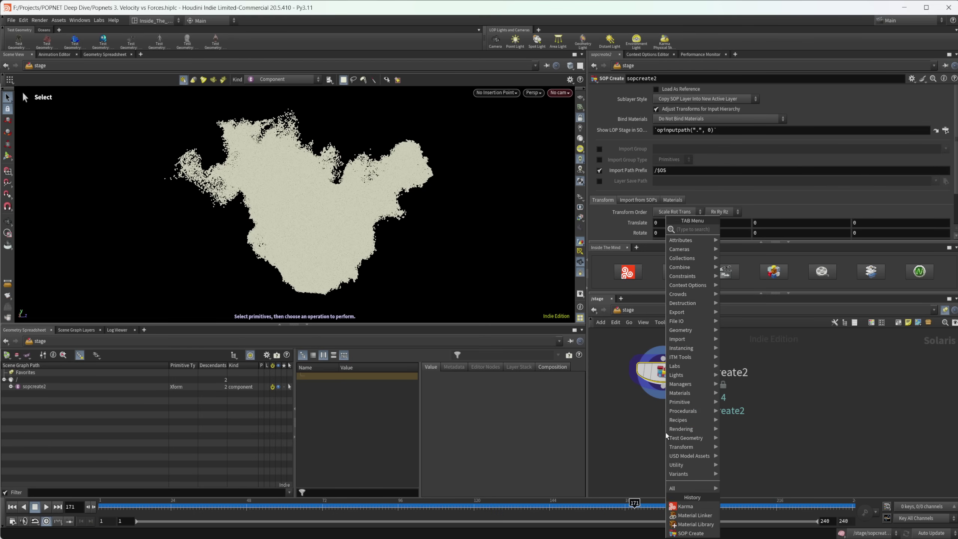
text(material)
key(Return)
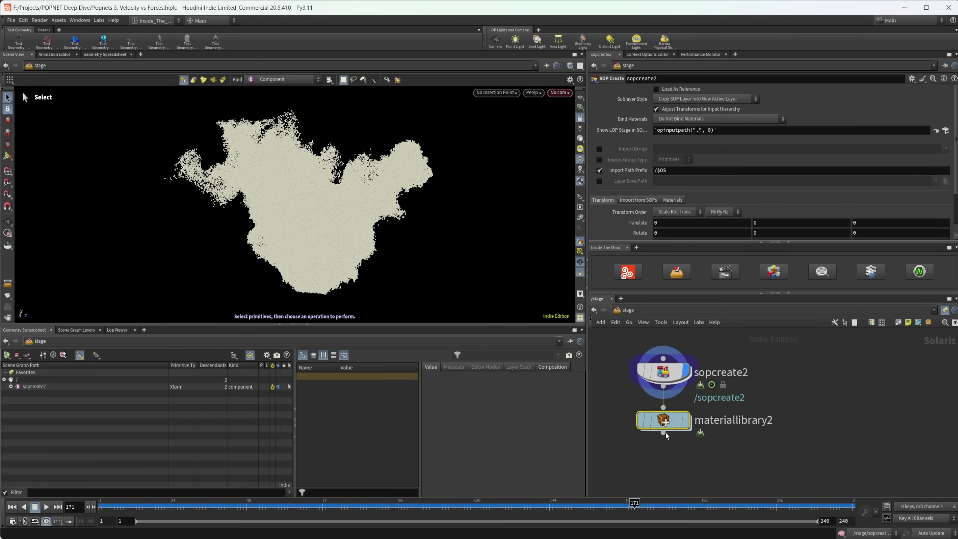
double_click(665, 433)
Step: Create a Karma Material Builder inside the library and name it Particles
key(Tab)
text(k)
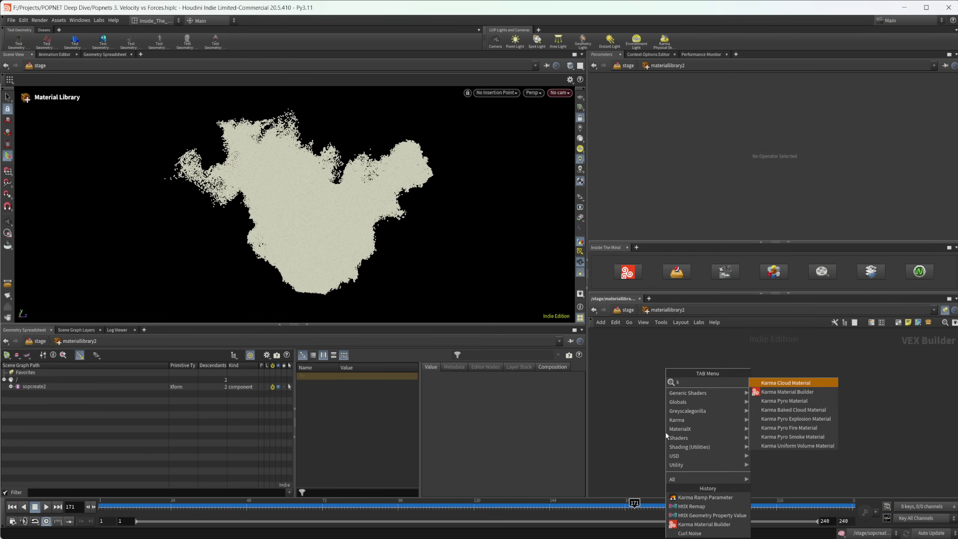
text(arm)
key(Down)
key(Return)
click(665, 432)
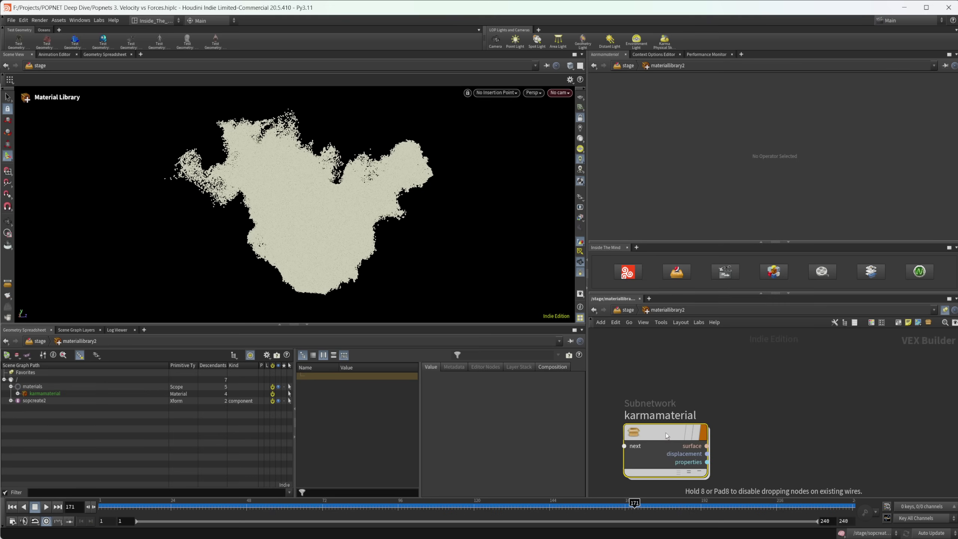
double_click(665, 415)
click(665, 416)
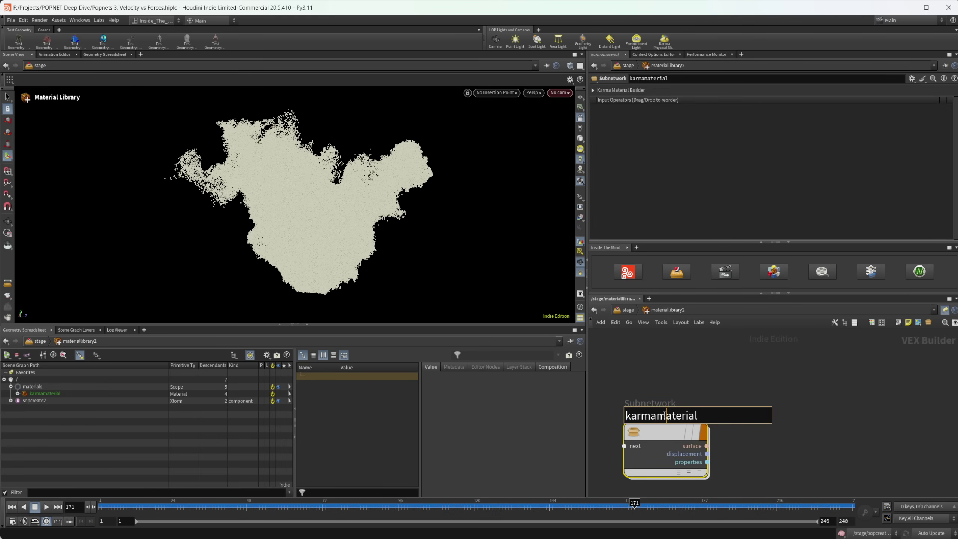
double_click(665, 415)
text(Particles)
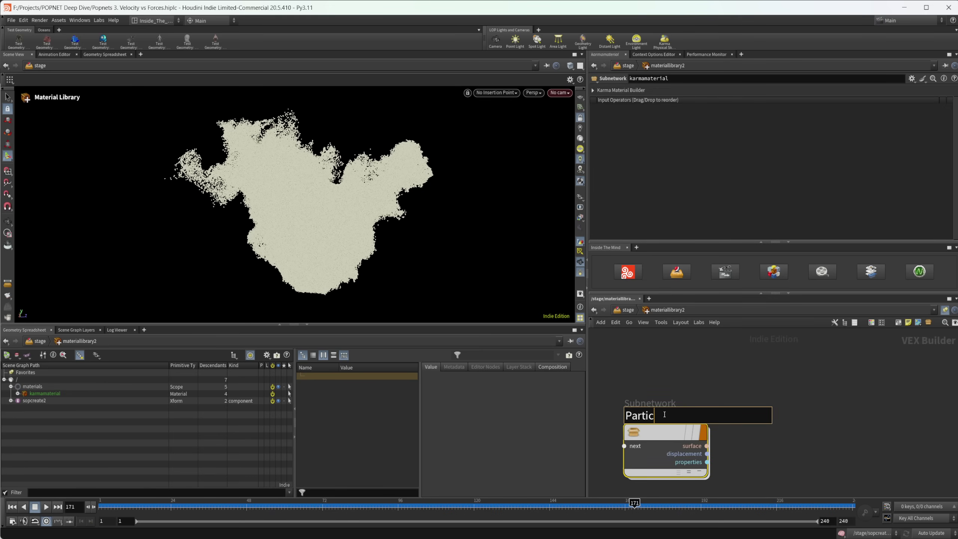
key(Return)
Step: Set the Particles mtlxstandard_surface specular roughness to 0.864, then return to the stage
double_click(671, 425)
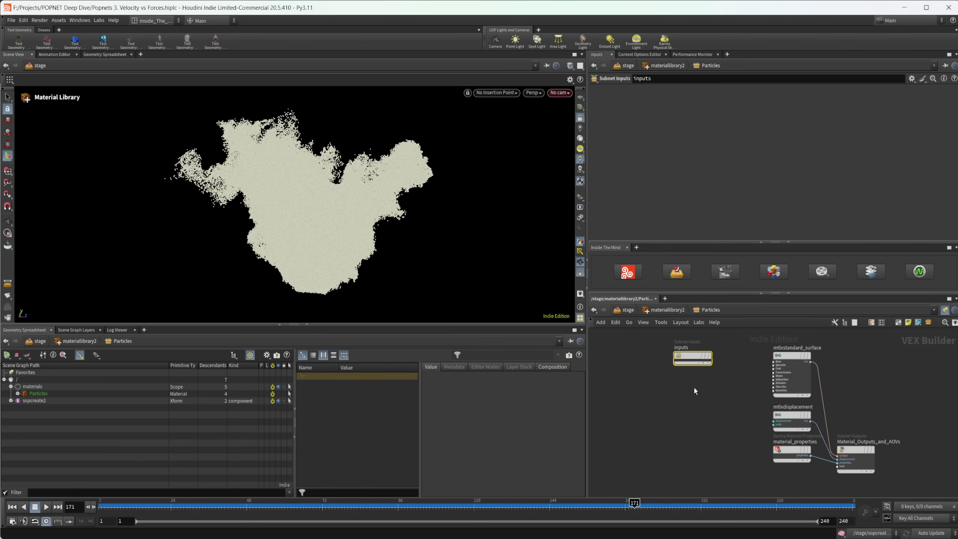
scroll(696, 389, up, 4)
click(753, 393)
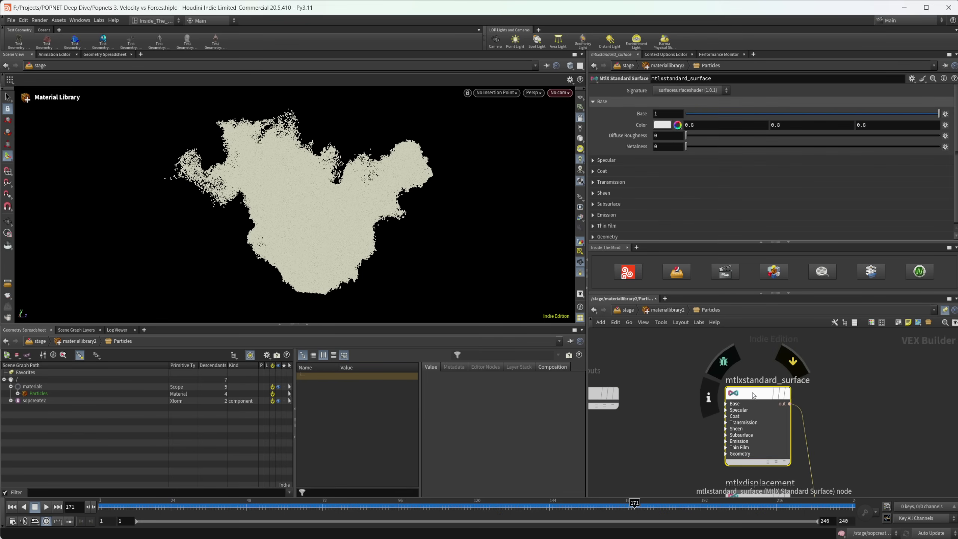
click(633, 160)
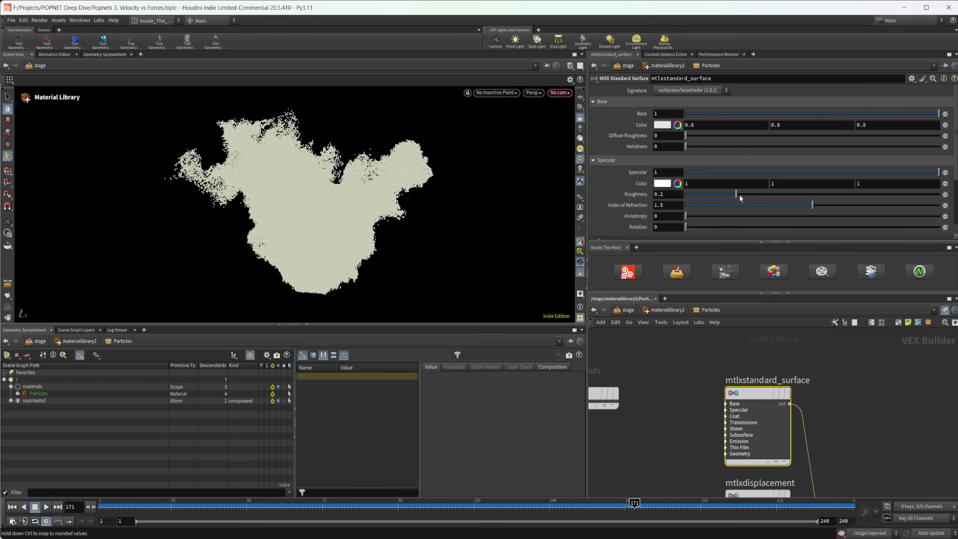
click(903, 195)
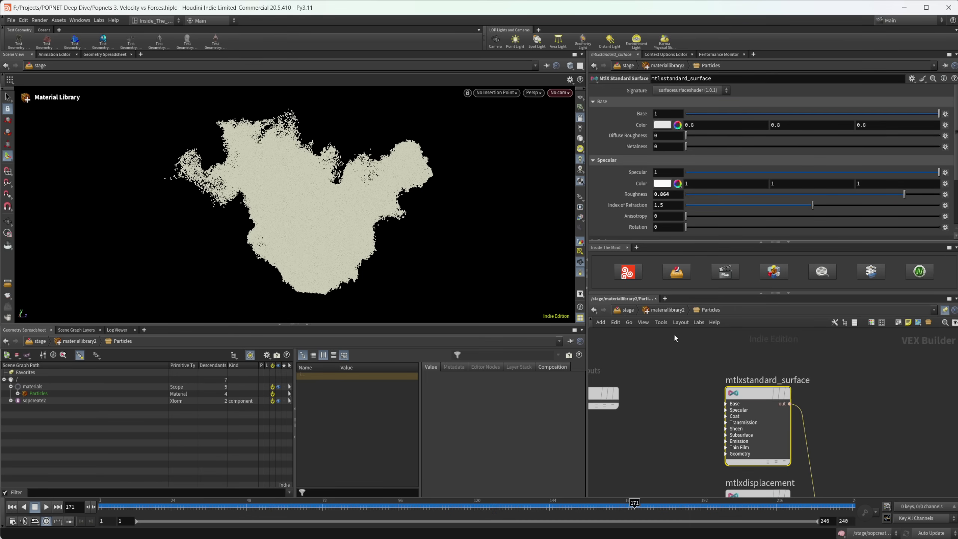
click(633, 312)
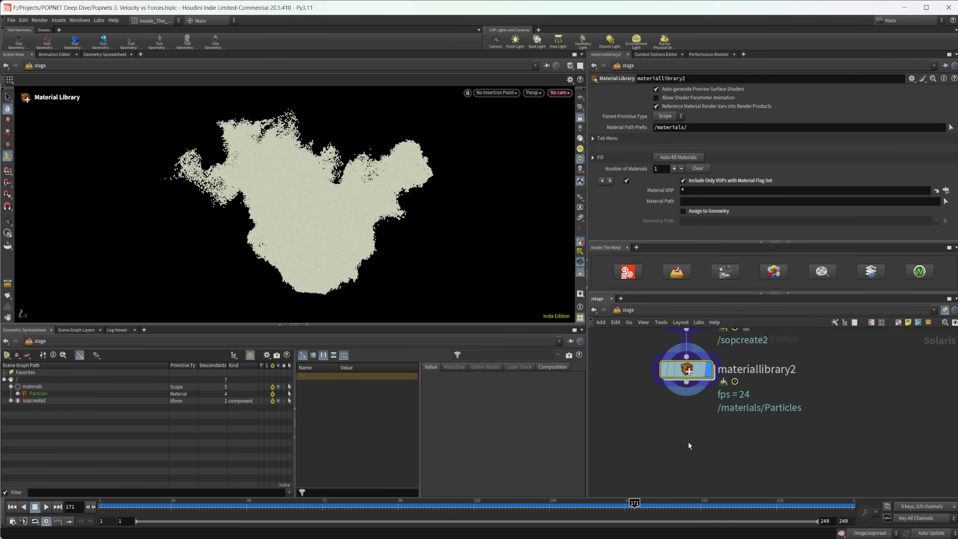
Step: Add a Material Linker node below materiallibrary2
key(Tab)
text(mat li)
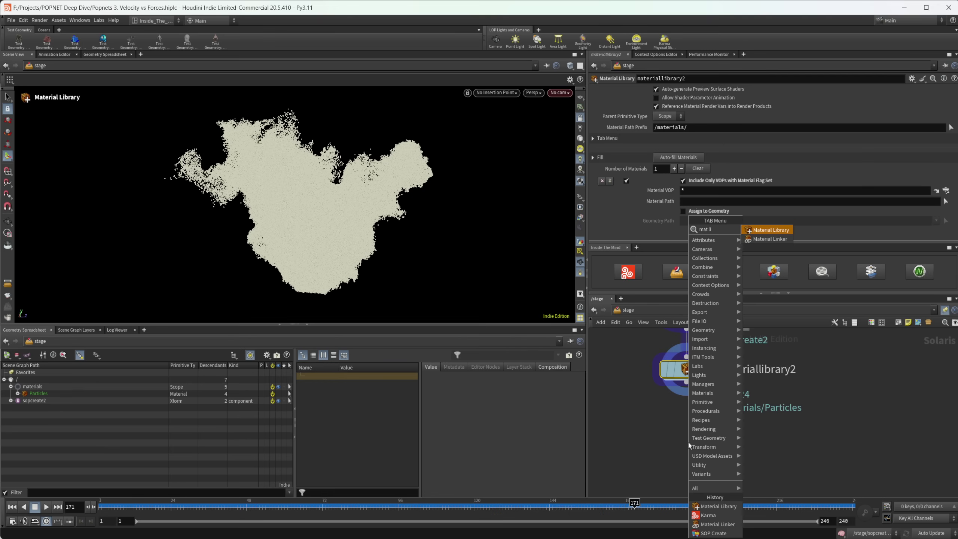
key(Down)
key(Return)
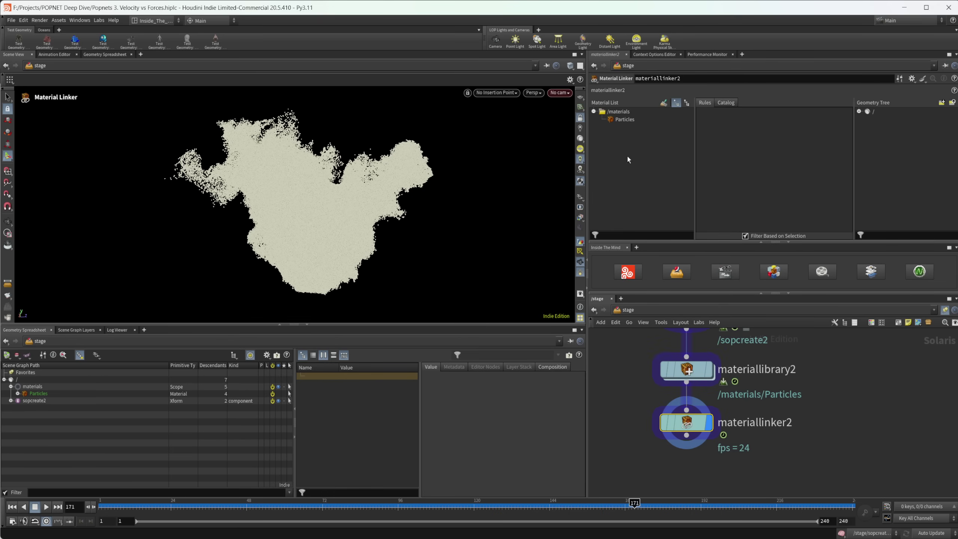
Step: Create a linker rule assigning /materials/Particles to the sopcreate2 geometry
drag(621, 119, 740, 137)
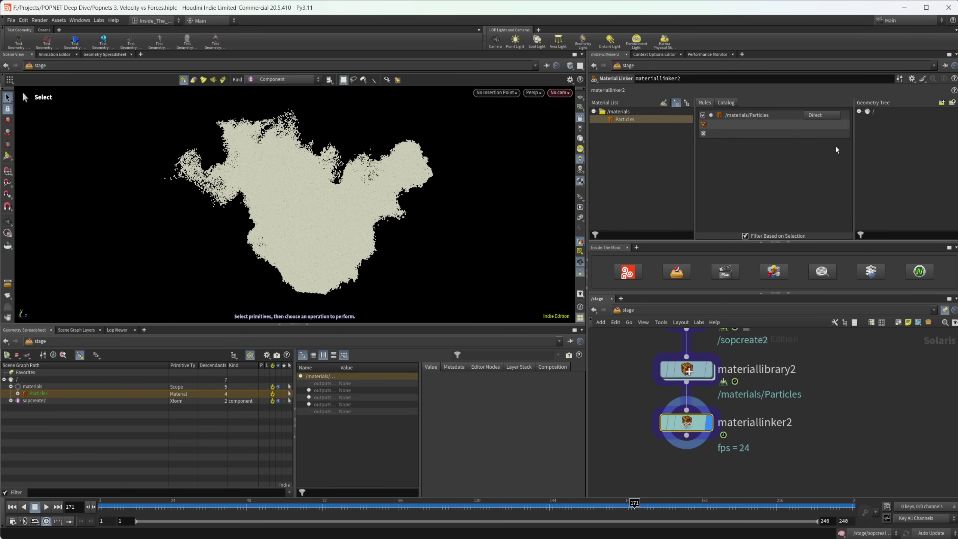
click(860, 111)
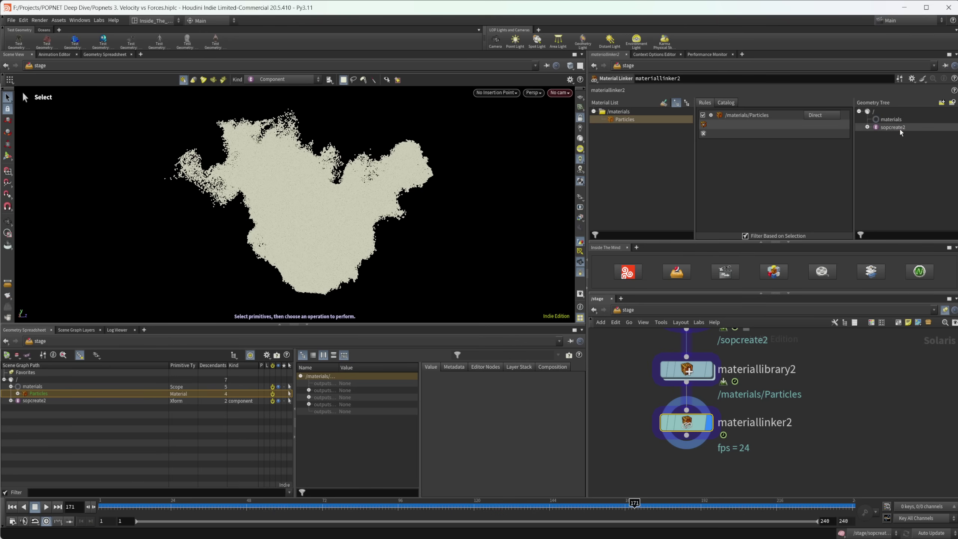
drag(901, 128, 705, 134)
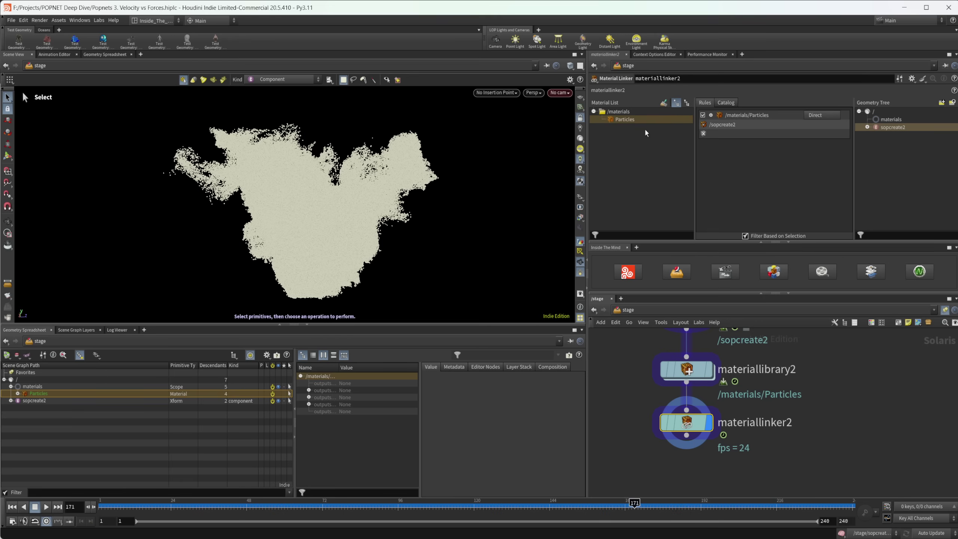
middle_drag(697, 471, 689, 419)
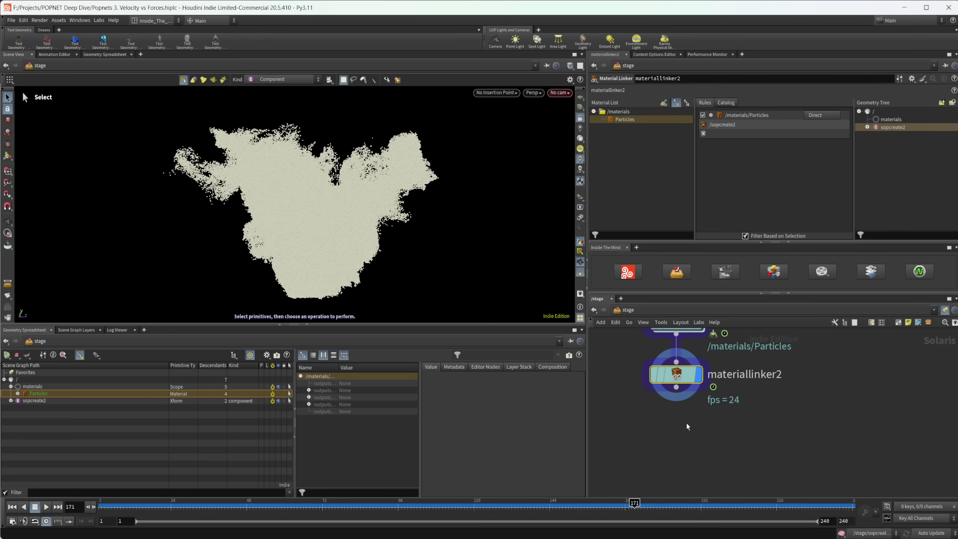
key(Escape)
drag(321, 225, 287, 226)
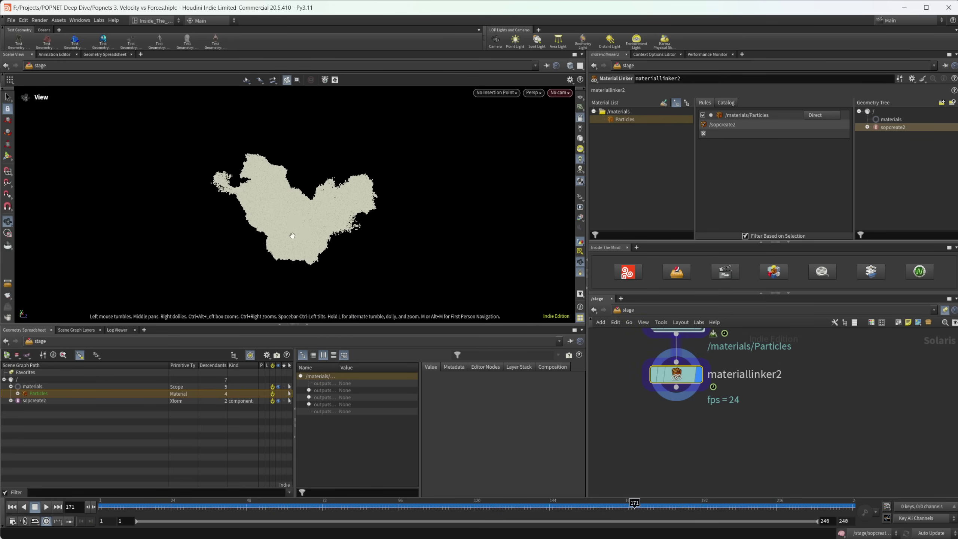
Step: Add arealight4 to the scene and stop looking through it in the viewport
key(s)
click(558, 41)
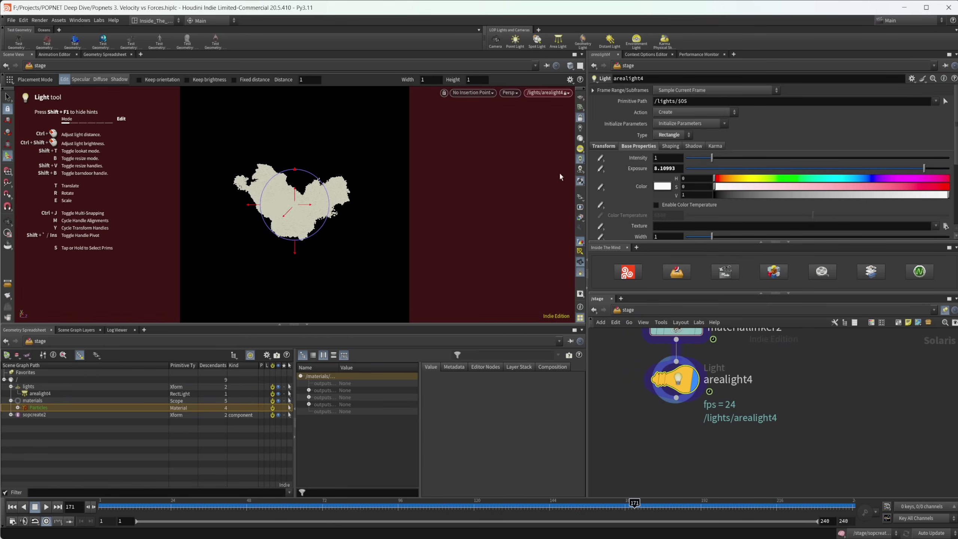
click(580, 118)
key(Escape)
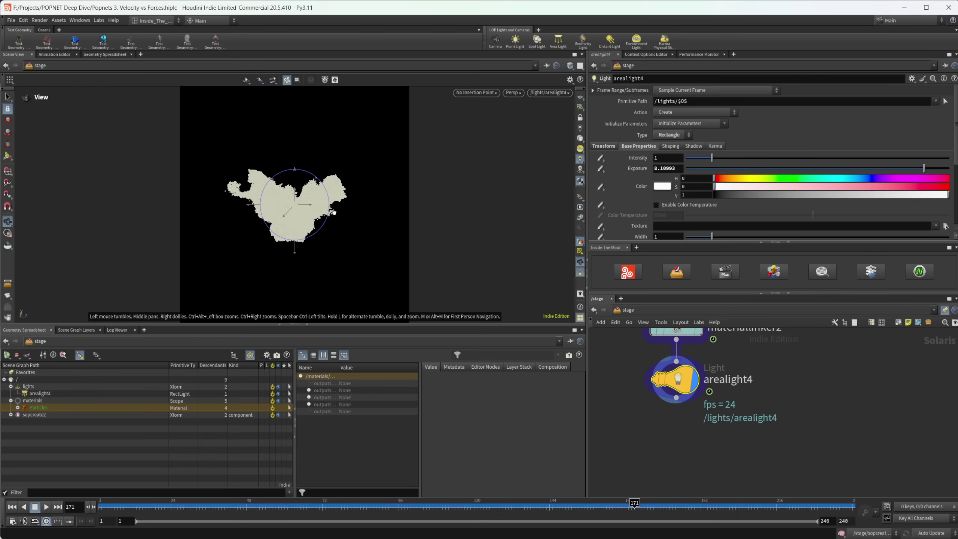
Step: Create camera2 from the current view and frame the particle cloud through it
scroll(316, 219, up, 4)
scroll(315, 219, down, 4)
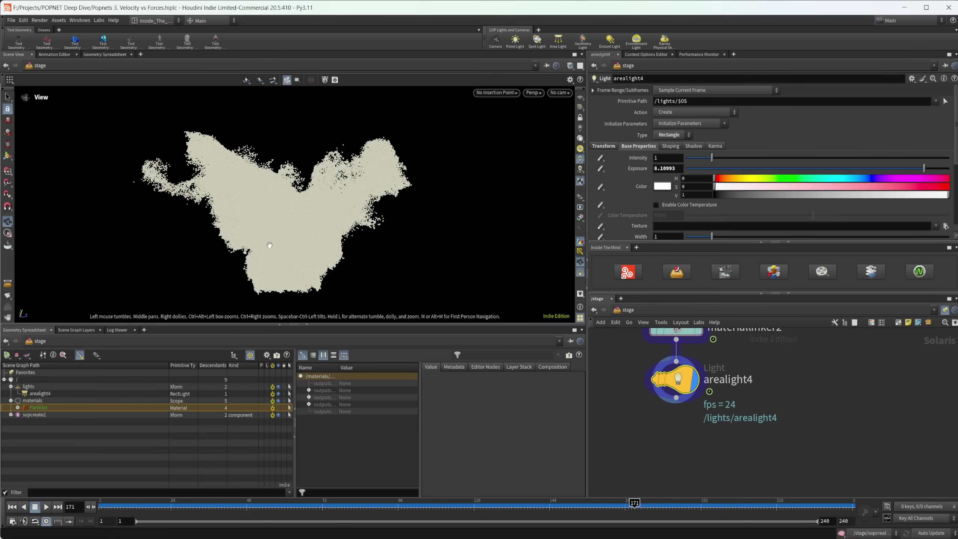
key(Return)
click(495, 40)
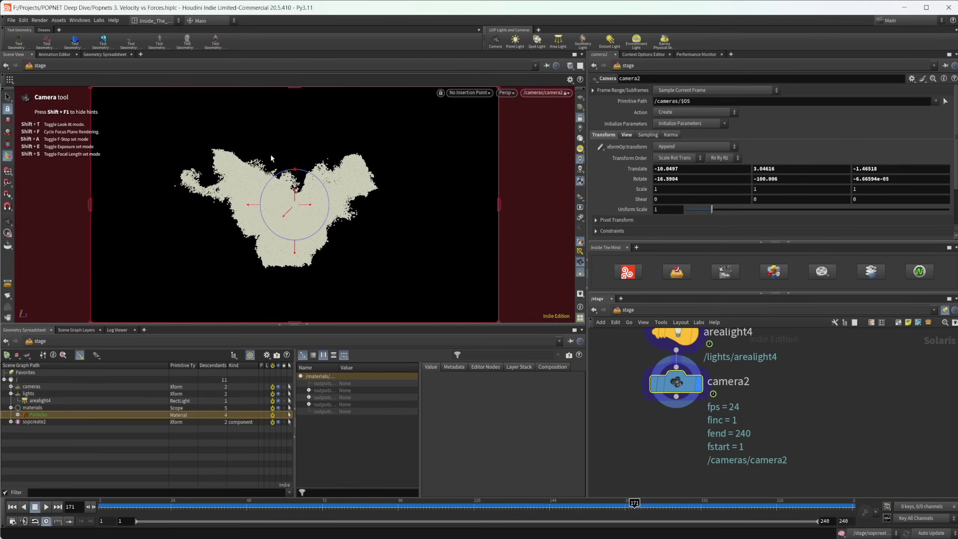
middle_drag(287, 212, 296, 204)
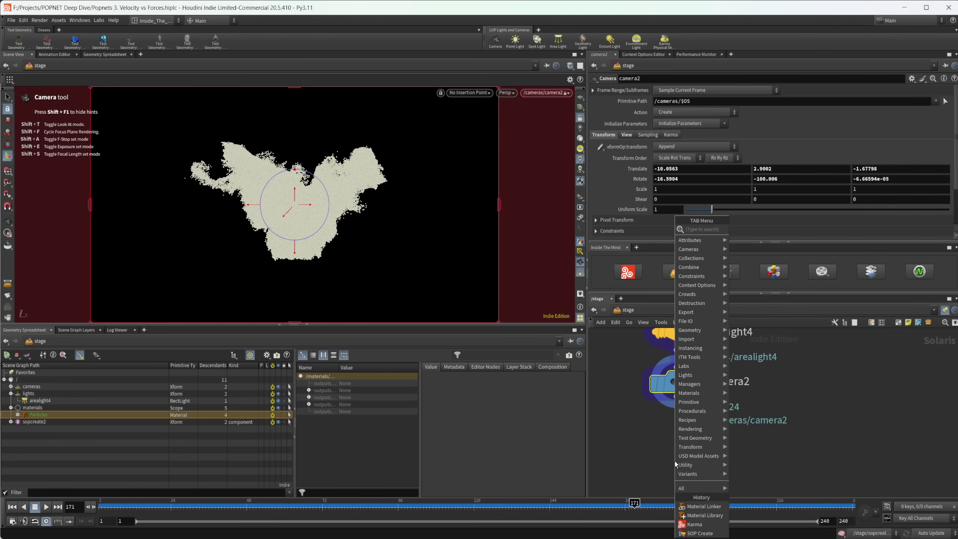
Step: Place karmarendersettings1 below camera2 and keep its engine on CPU Parameters
text(karma)
key(Return)
click(675, 462)
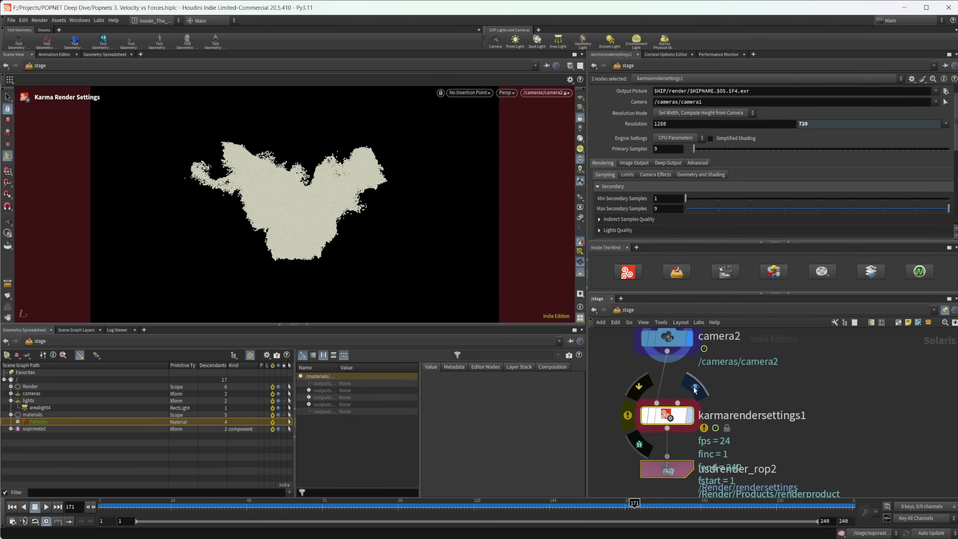
click(672, 414)
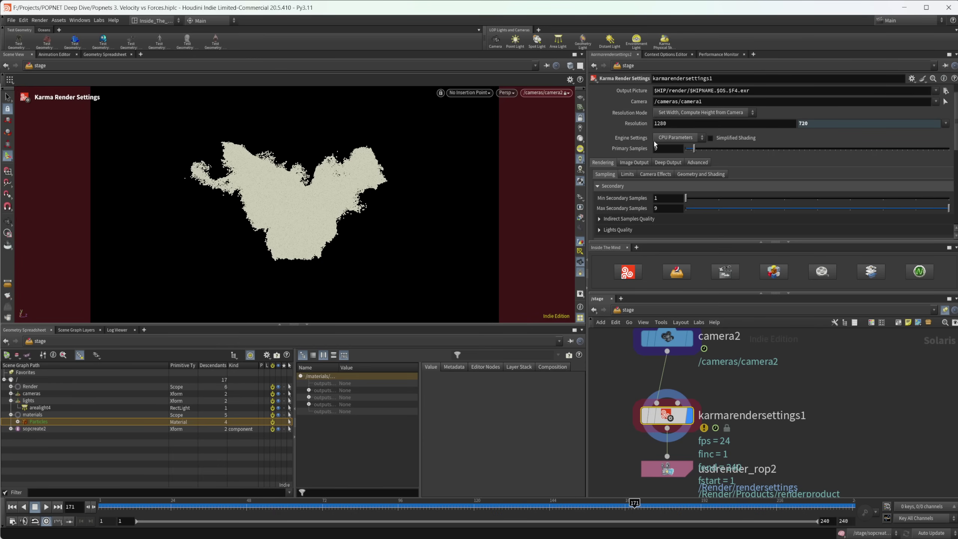
click(667, 139)
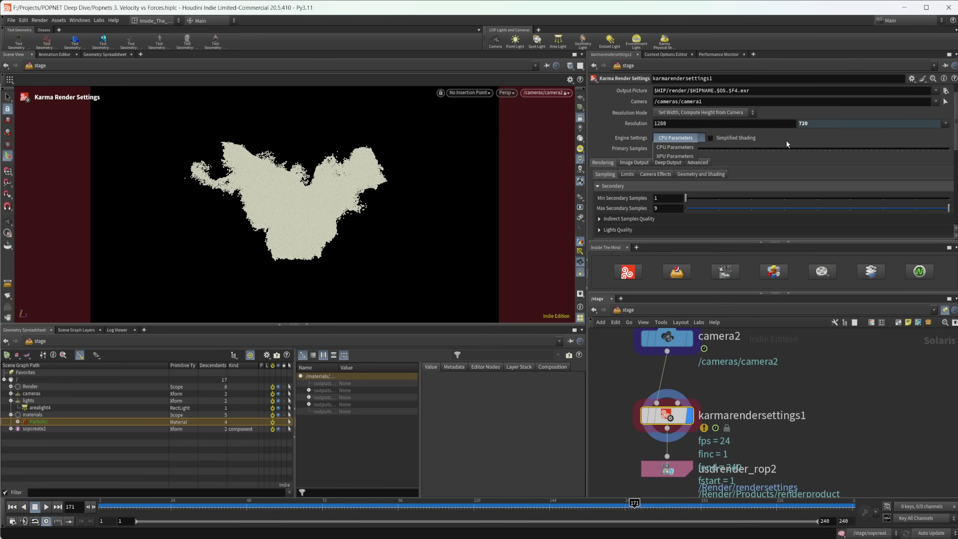
click(691, 146)
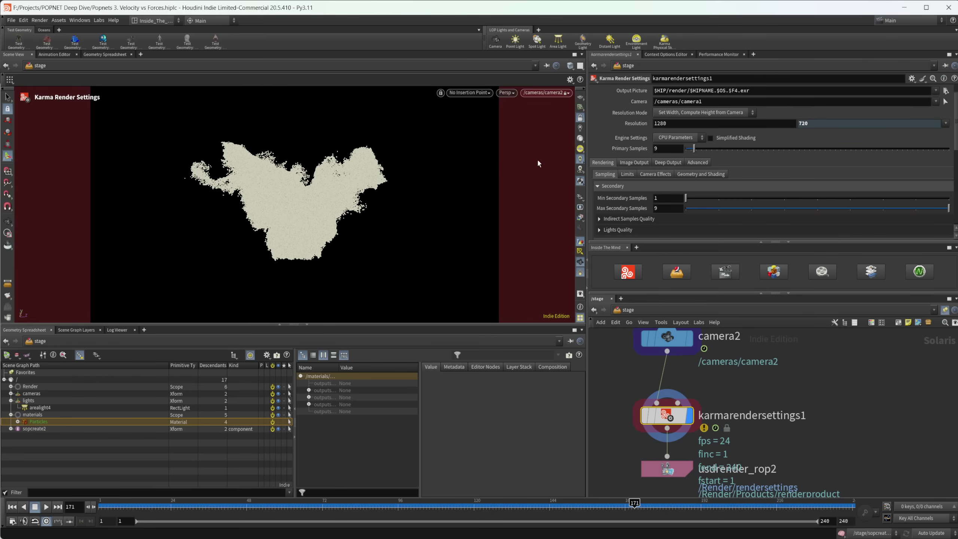
click(633, 163)
click(645, 175)
scroll(664, 179, down, 2)
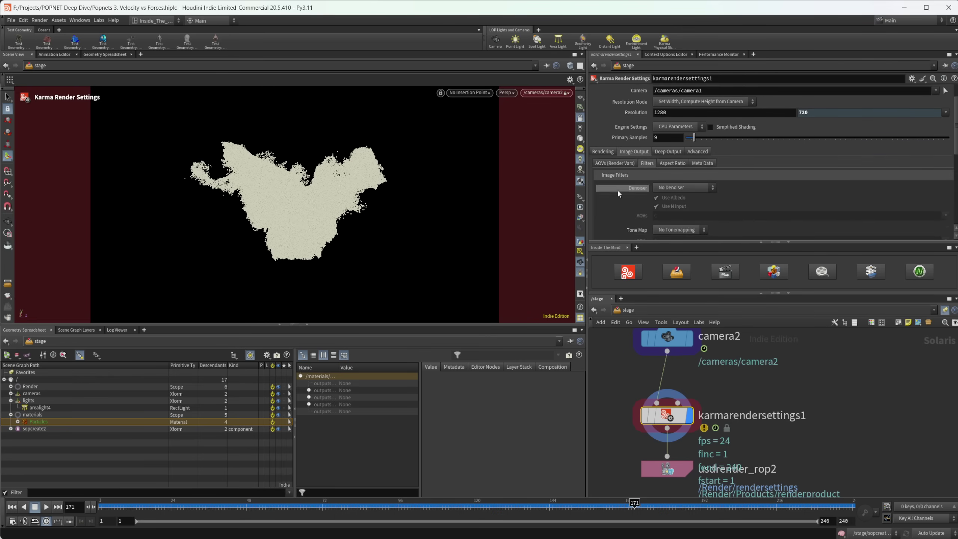
click(671, 177)
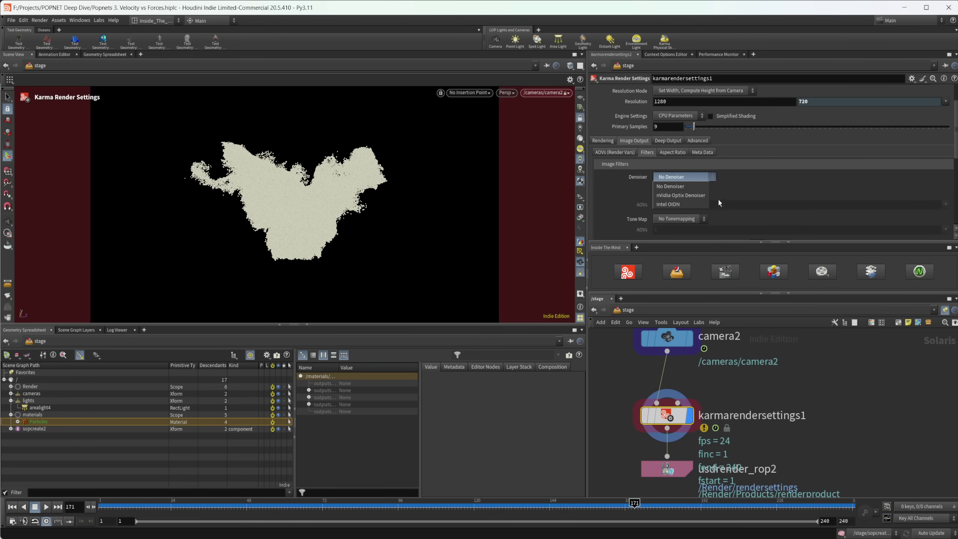
click(749, 184)
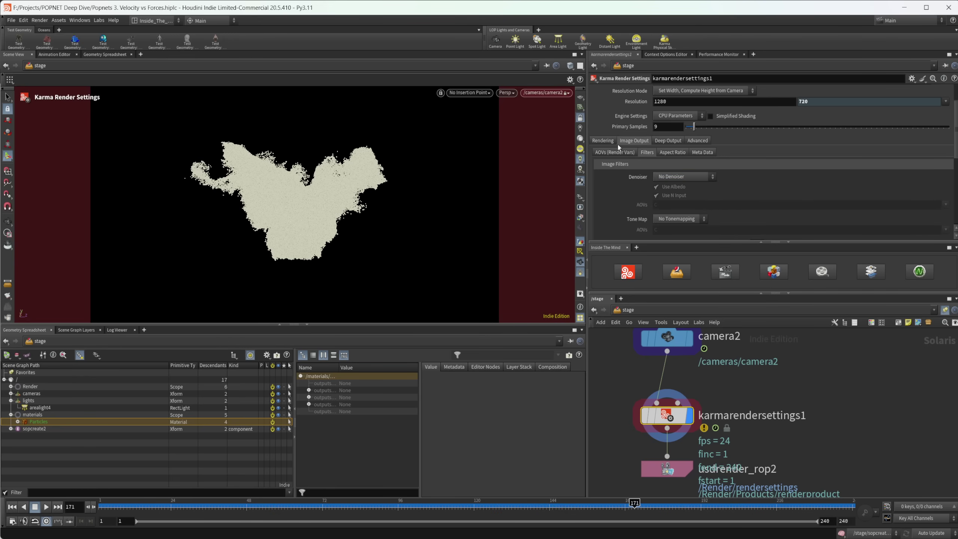
click(604, 140)
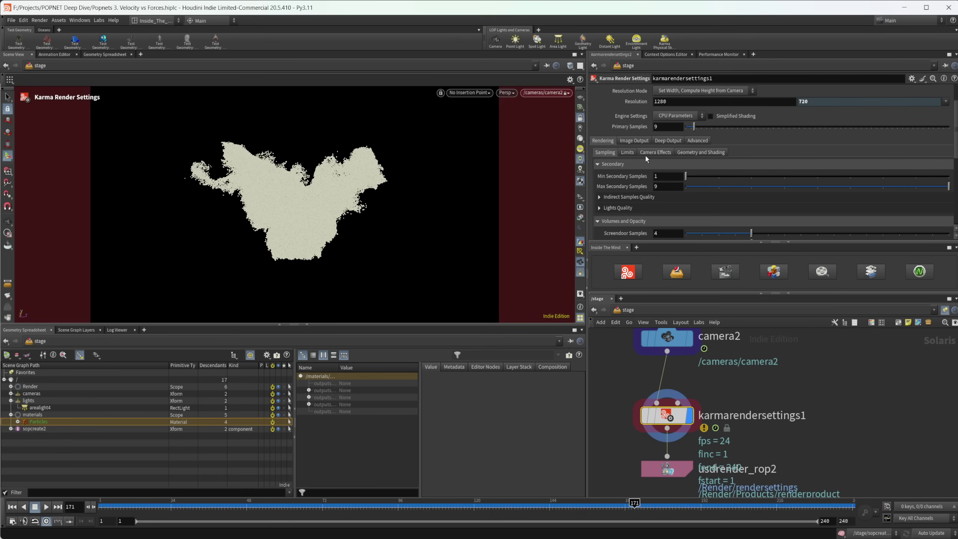
click(687, 153)
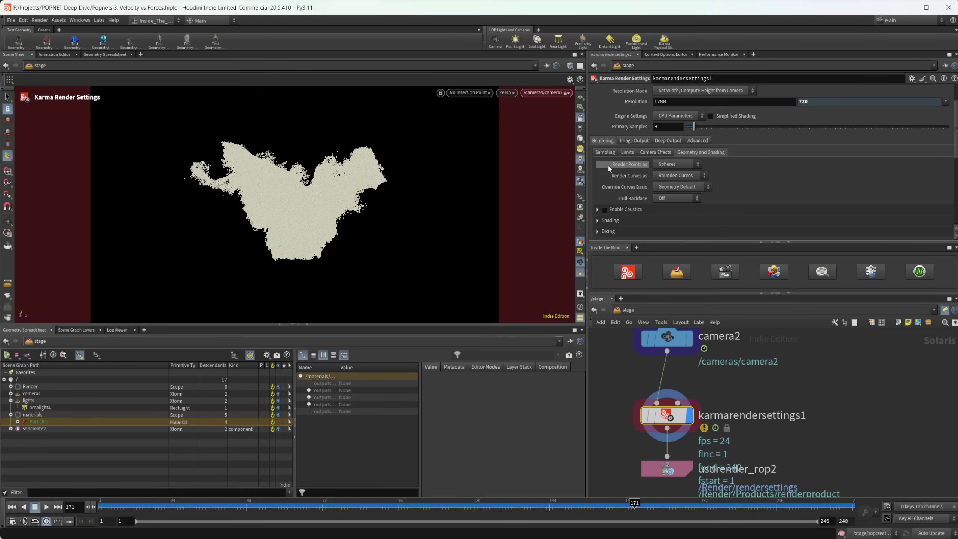
click(671, 166)
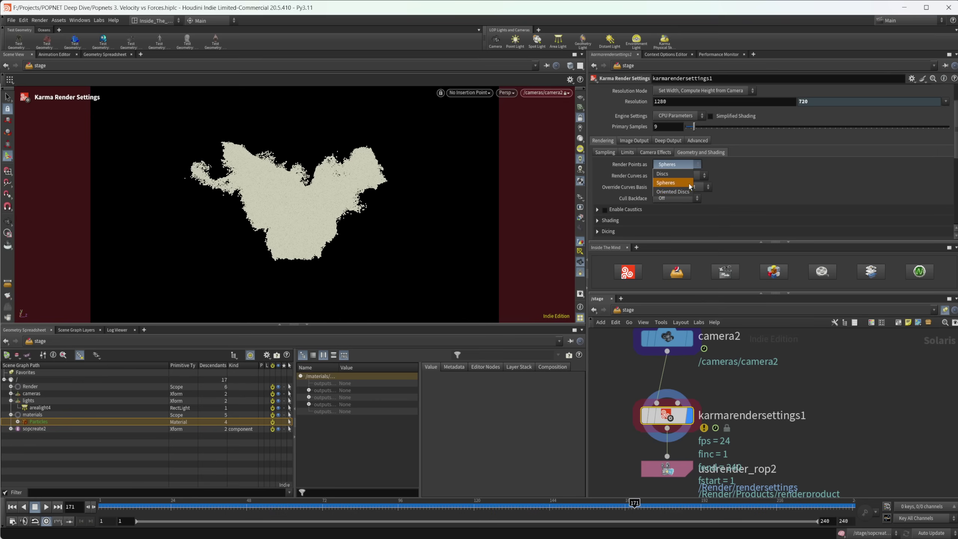
click(738, 179)
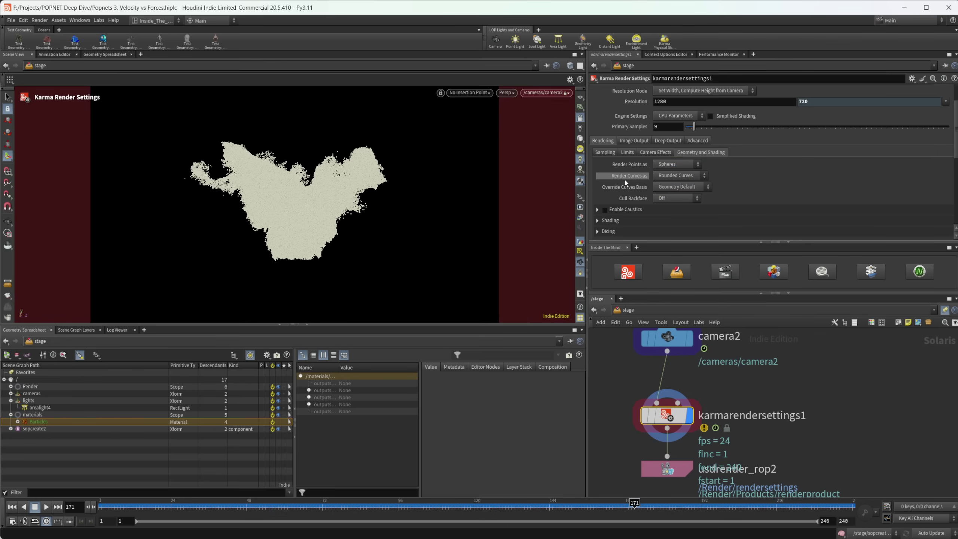
click(704, 176)
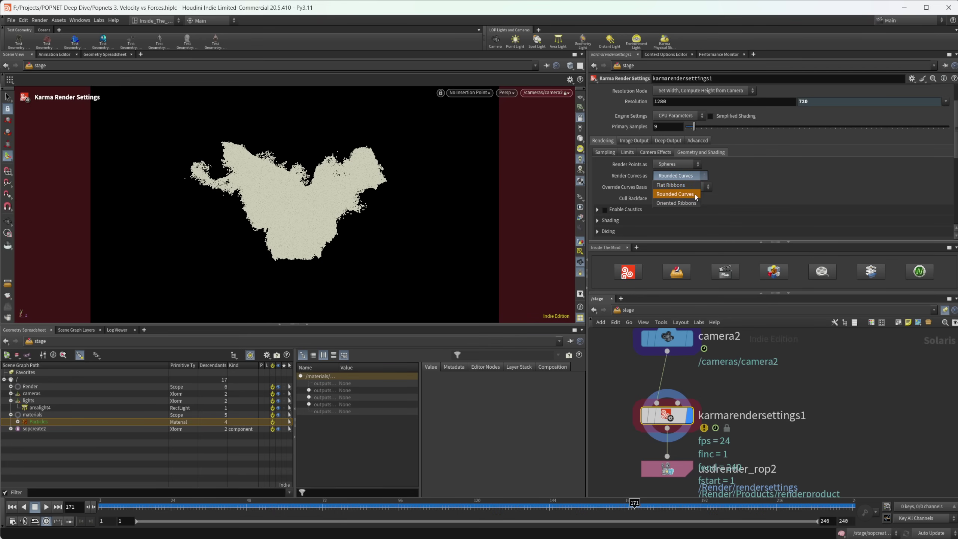
click(758, 176)
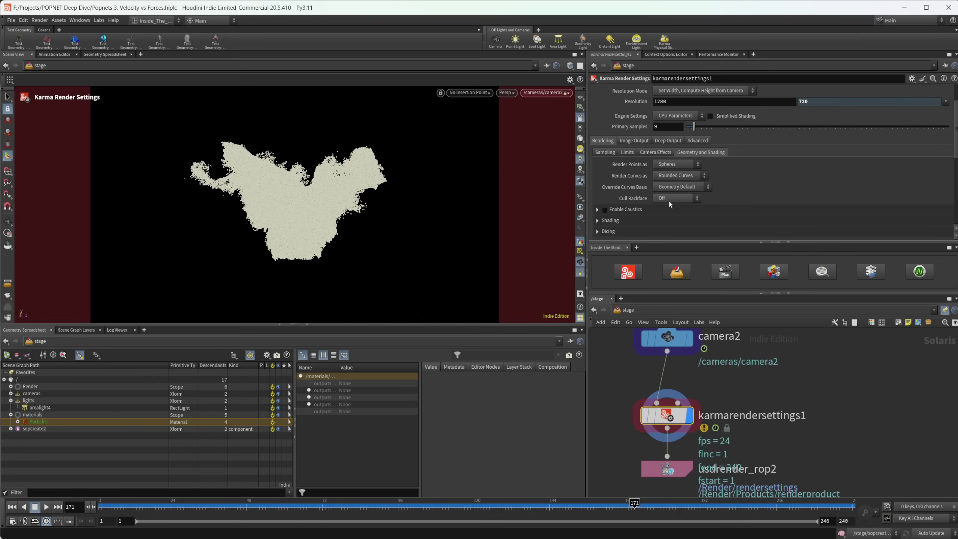
middle_drag(661, 369, 662, 435)
scroll(670, 408, down, 4)
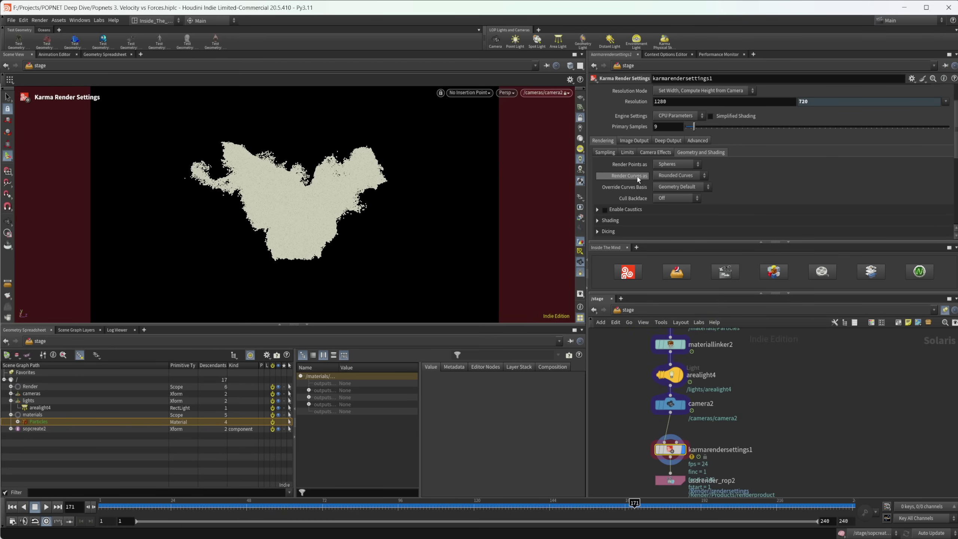
click(609, 153)
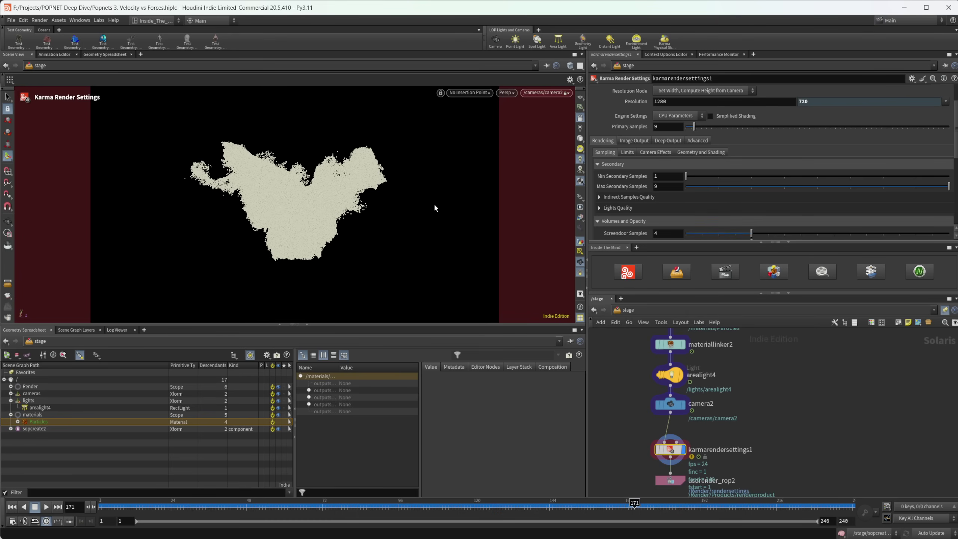
Step: Switch the viewport renderer to Karma CPU
click(510, 93)
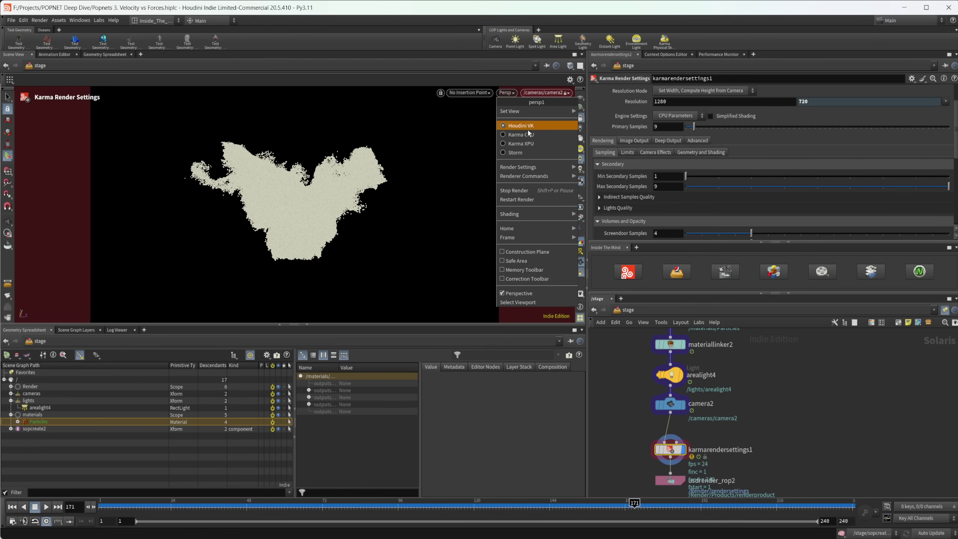
click(530, 136)
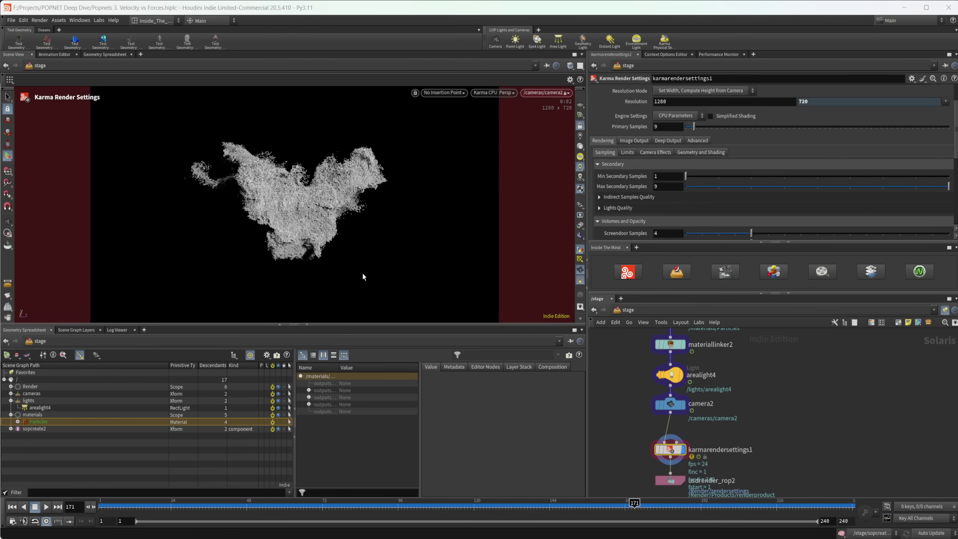
scroll(745, 384, up, 2)
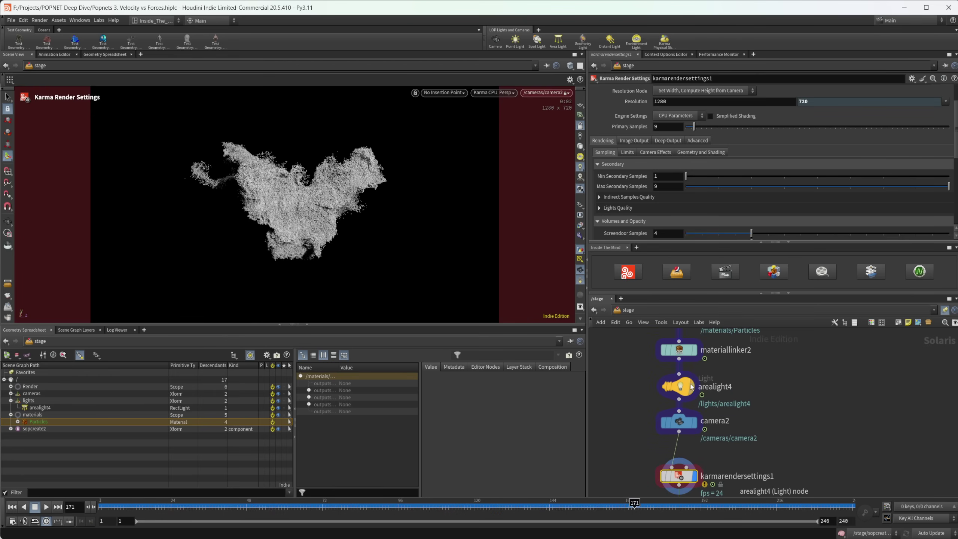
Step: Set arealight4's exposure to 7
click(678, 386)
click(667, 169)
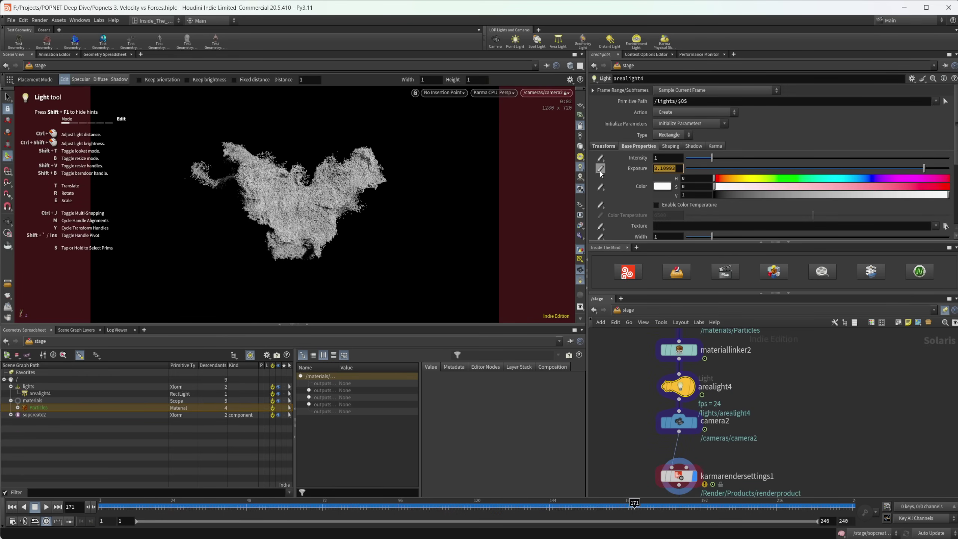
text(7)
key(Return)
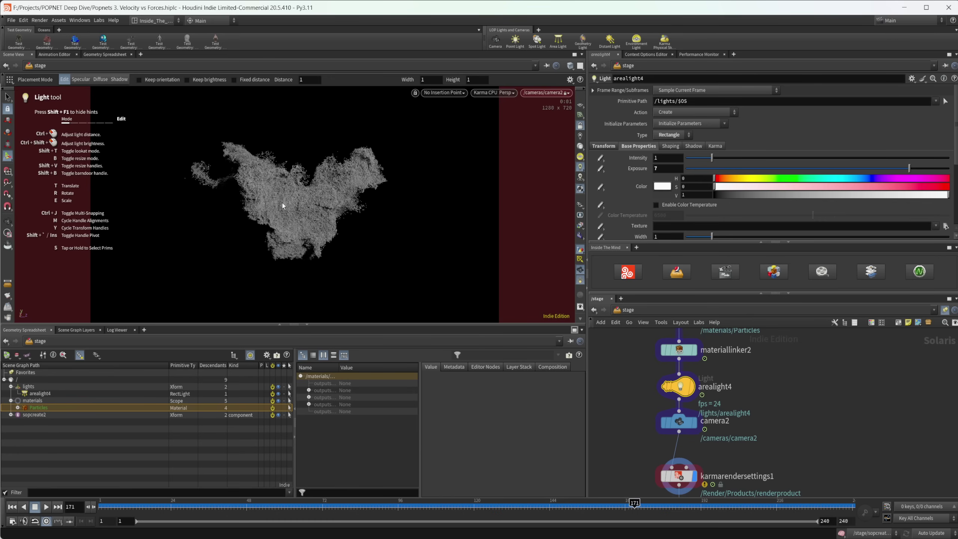
scroll(698, 377, up, 5)
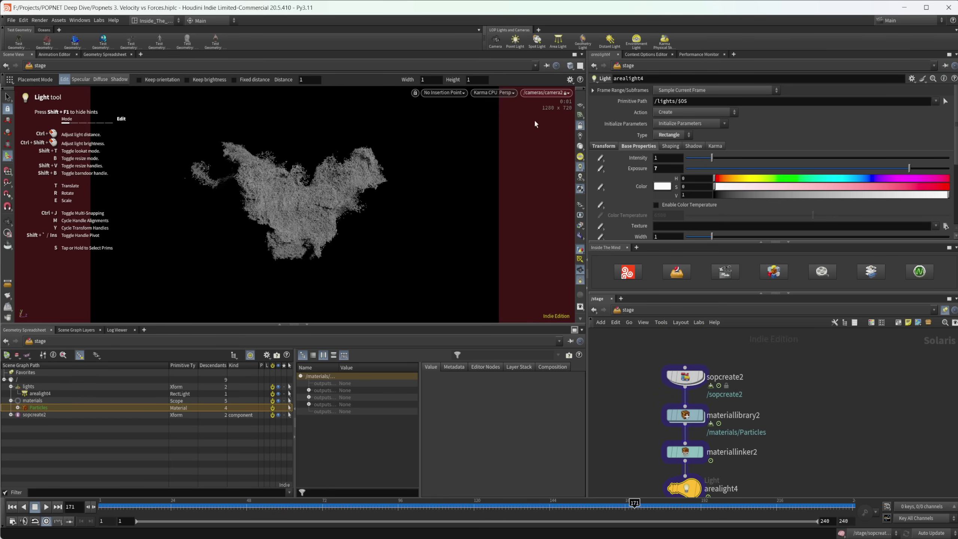
Step: Inside sopcreate2, change attribwrangle1's expression to f@width = .005;
double_click(679, 378)
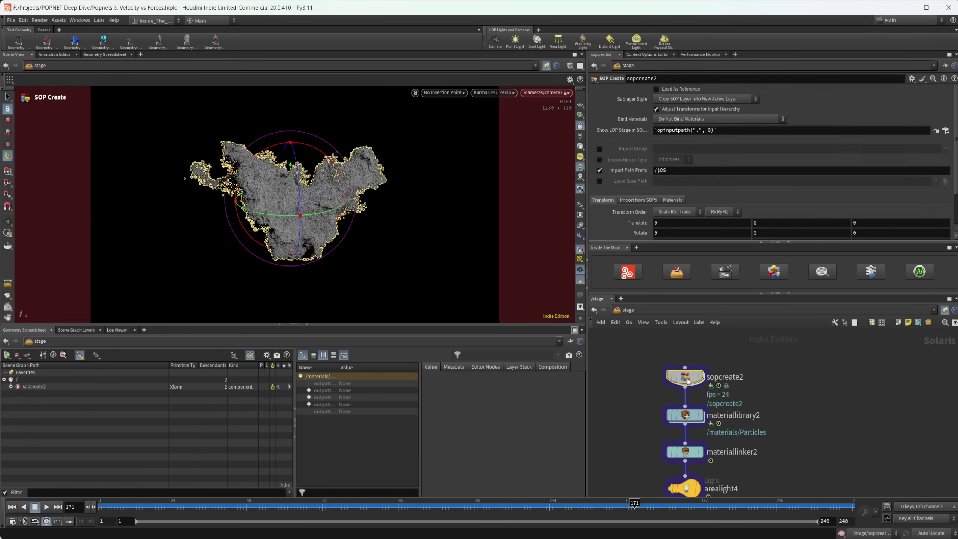
click(699, 148)
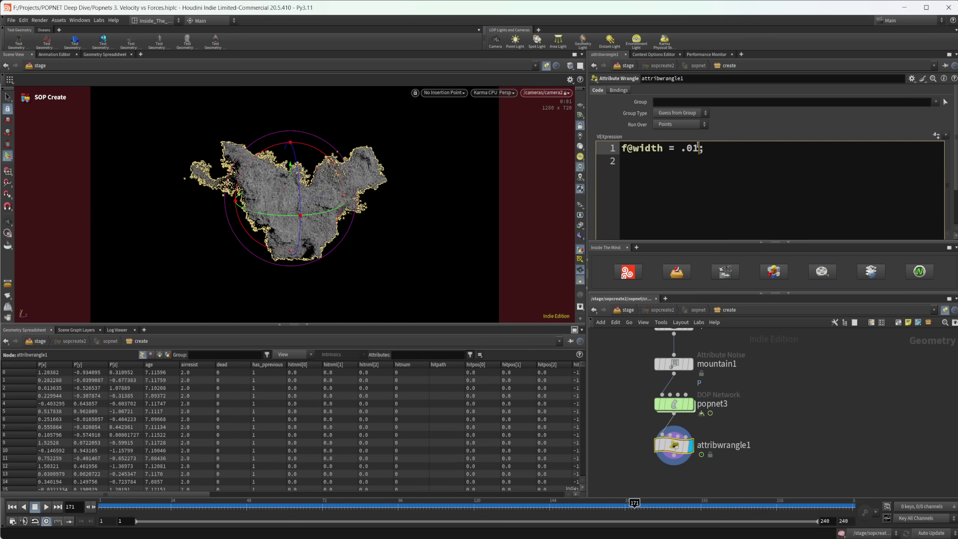
key(BackSpace)
key(BackSpace)
text(1)
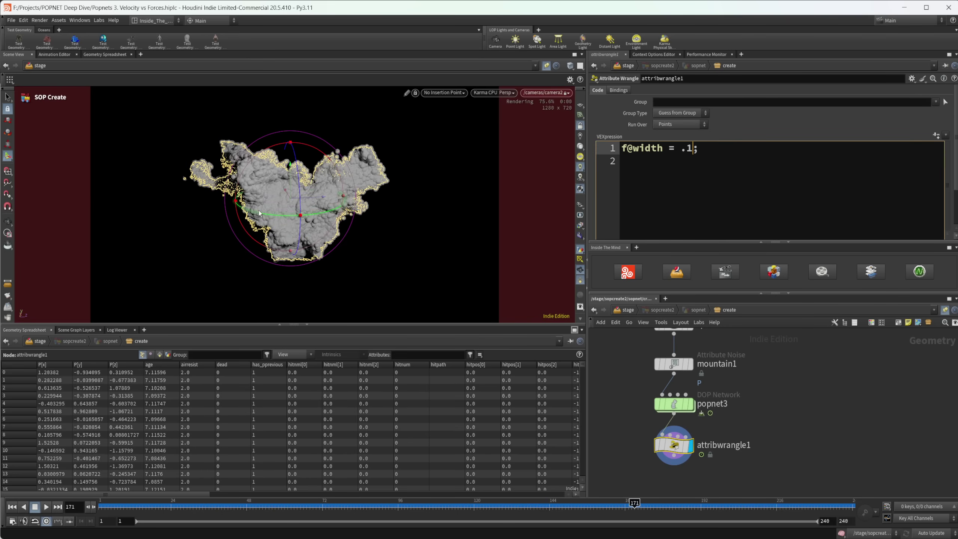
click(751, 381)
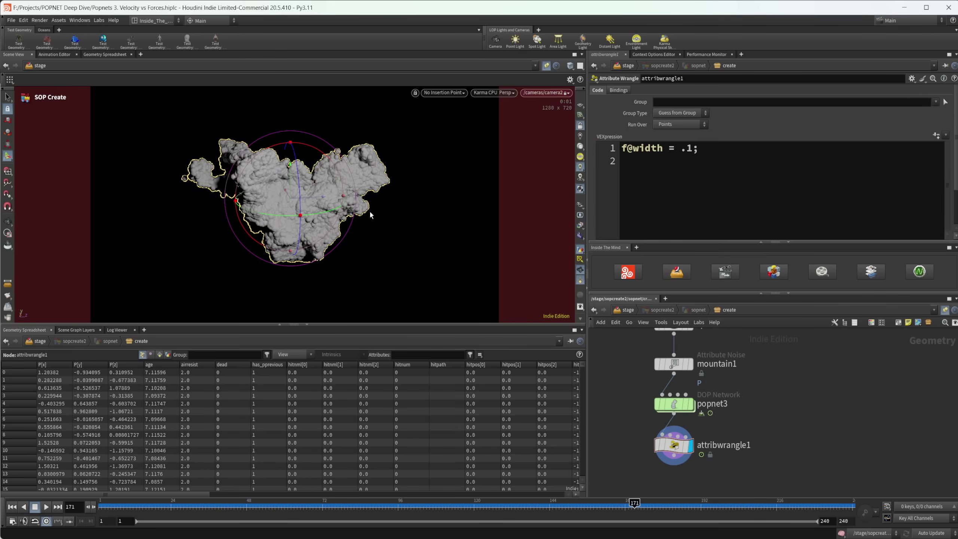
click(697, 150)
key(Right)
key(BackSpace)
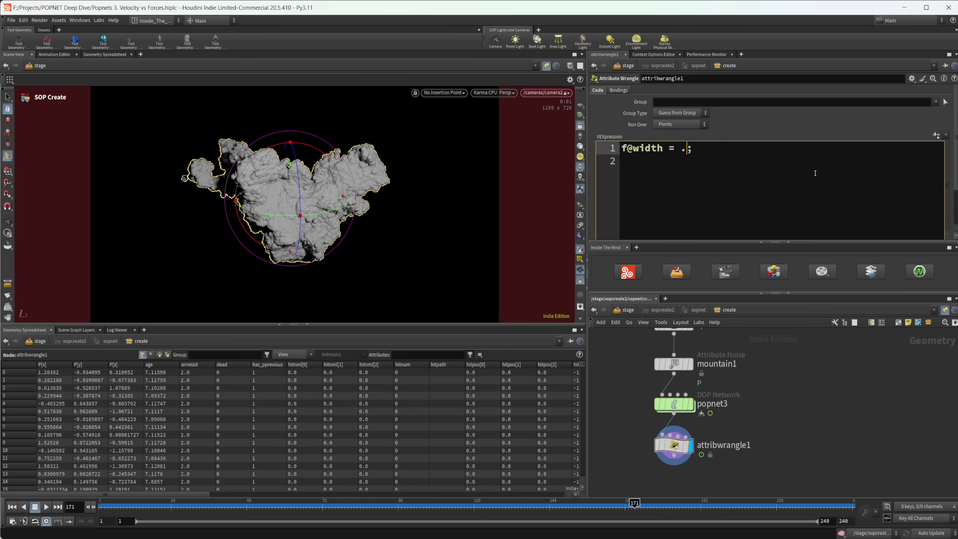
text(005)
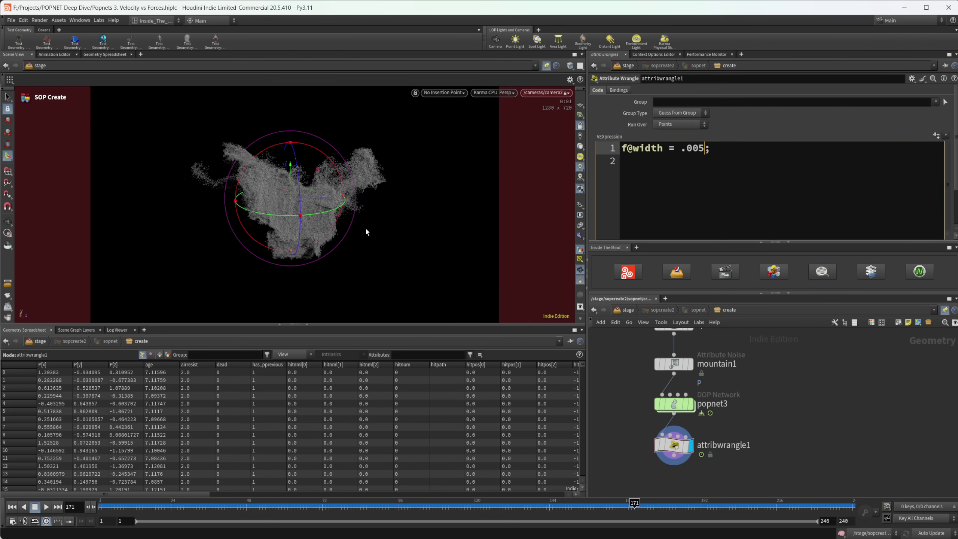
Step: Back on /stage, show karmarendersettings1's parameters and select the Render prim in the scene graph
click(629, 310)
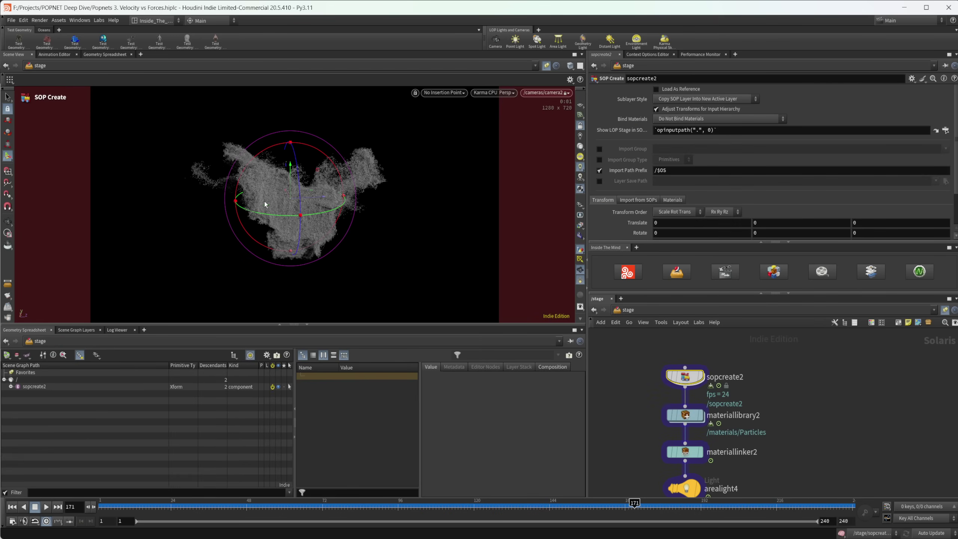
middle_drag(687, 381, 680, 293)
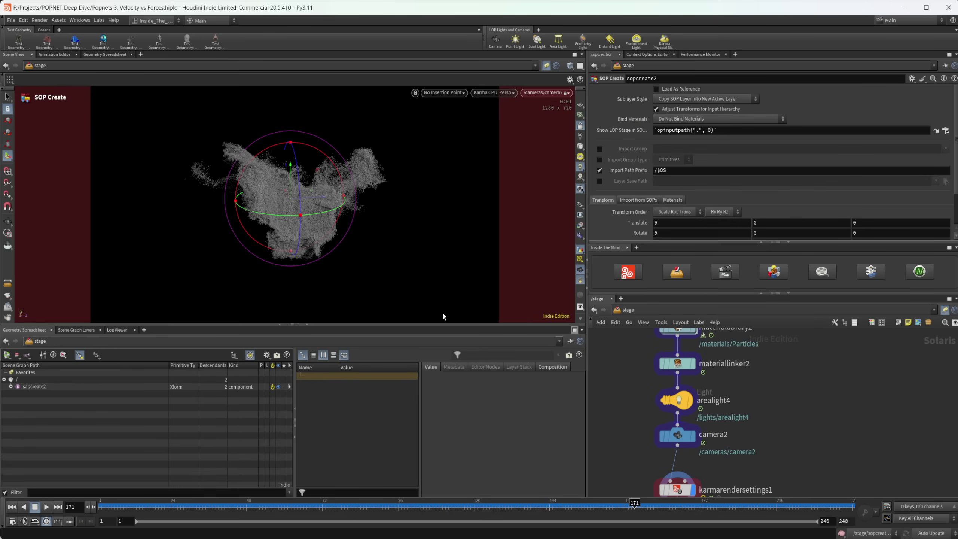
middle_drag(738, 374, 730, 424)
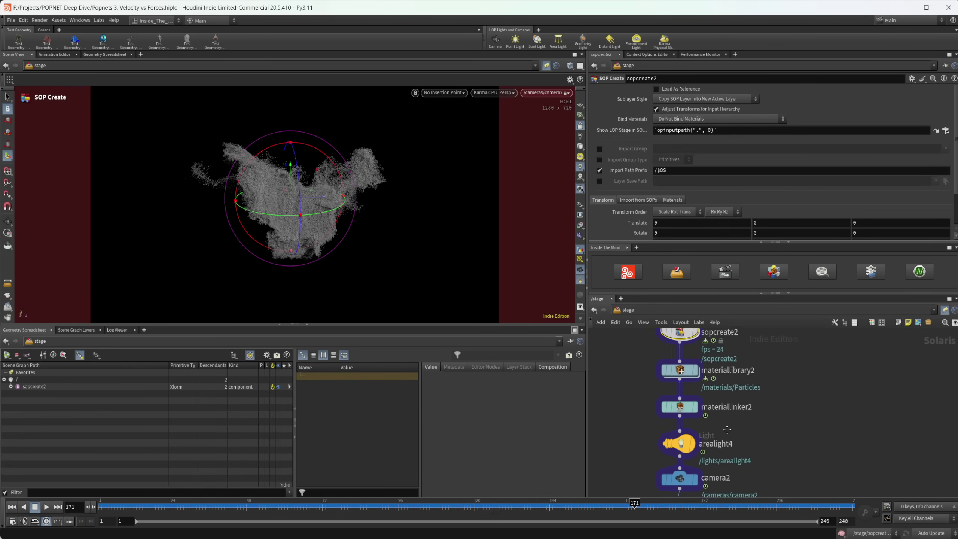
click(62, 381)
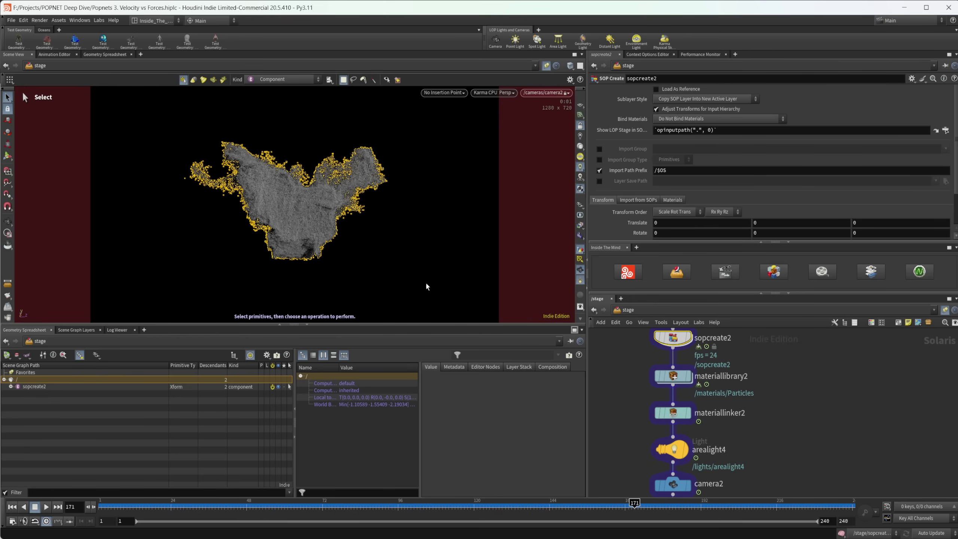
scroll(715, 441, down, 5)
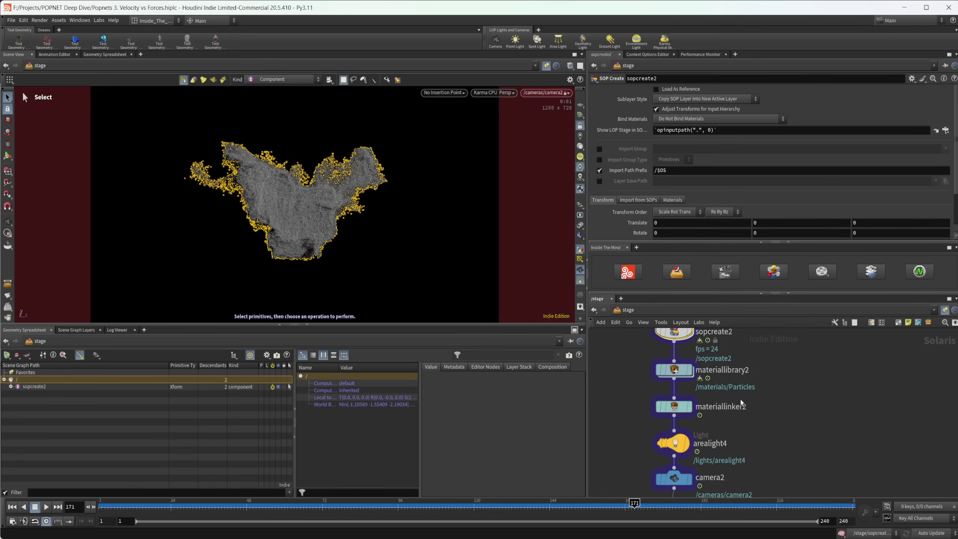
click(671, 396)
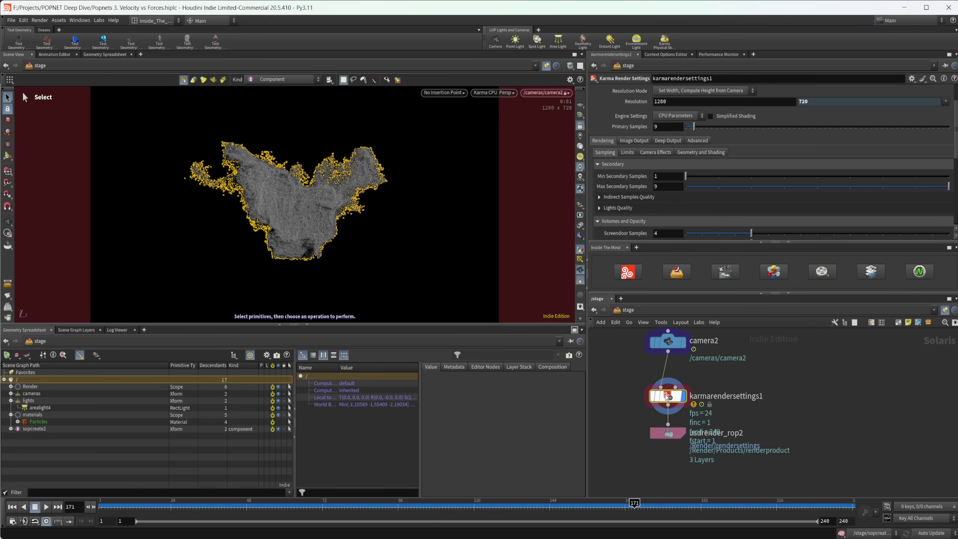
click(38, 387)
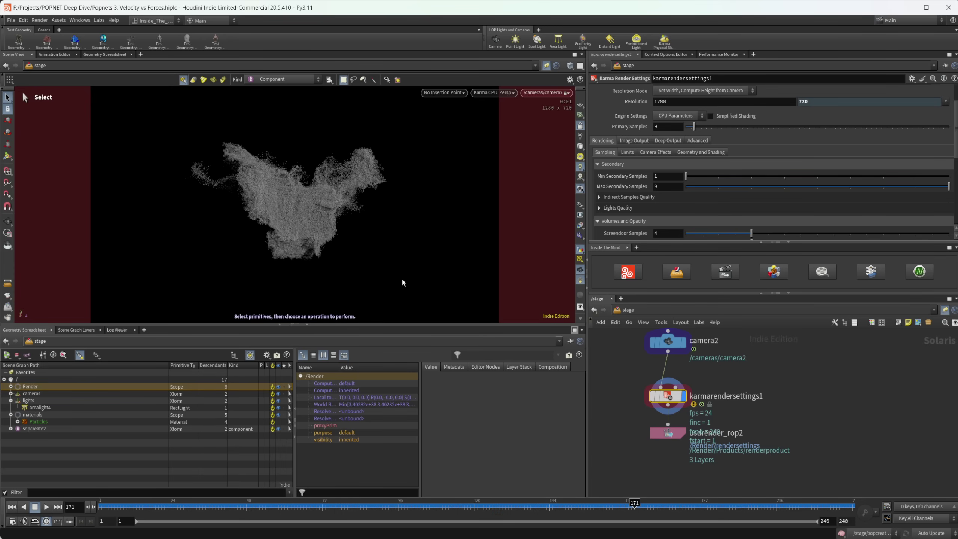
key(Escape)
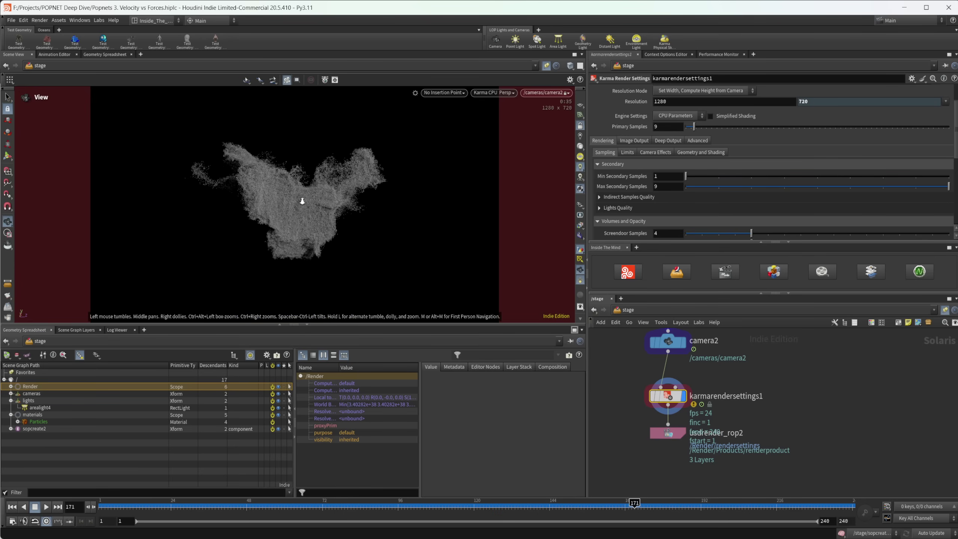
key(s)
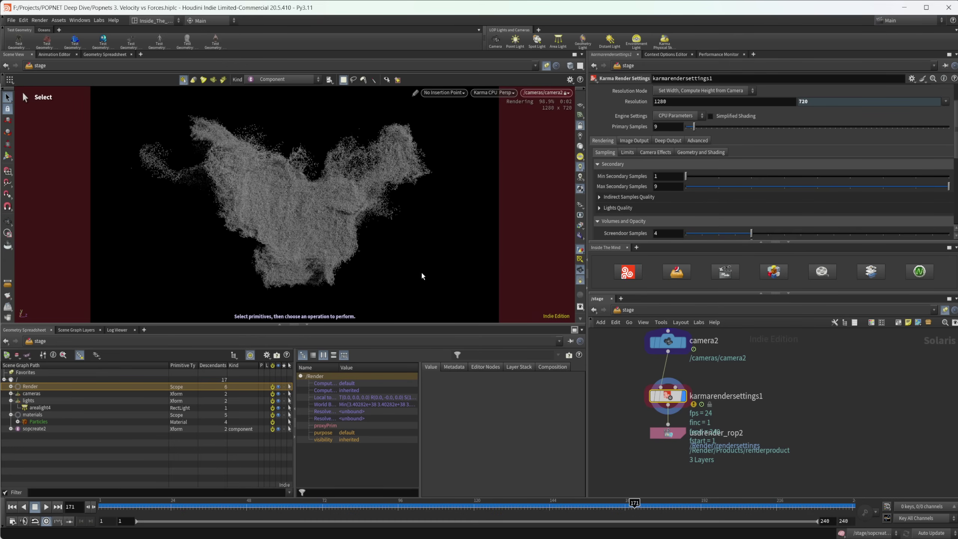
key(Escape)
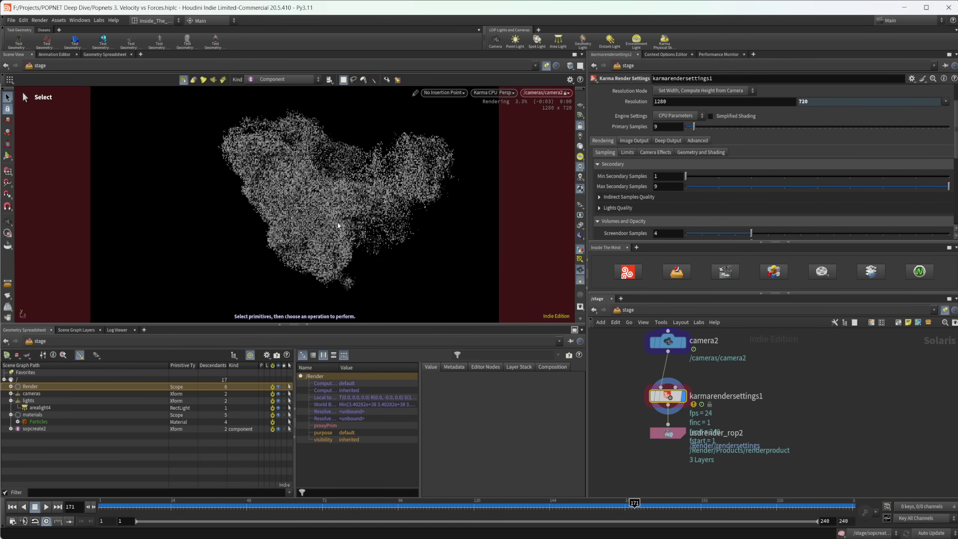
key(Escape)
drag(352, 215, 374, 185)
key(s)
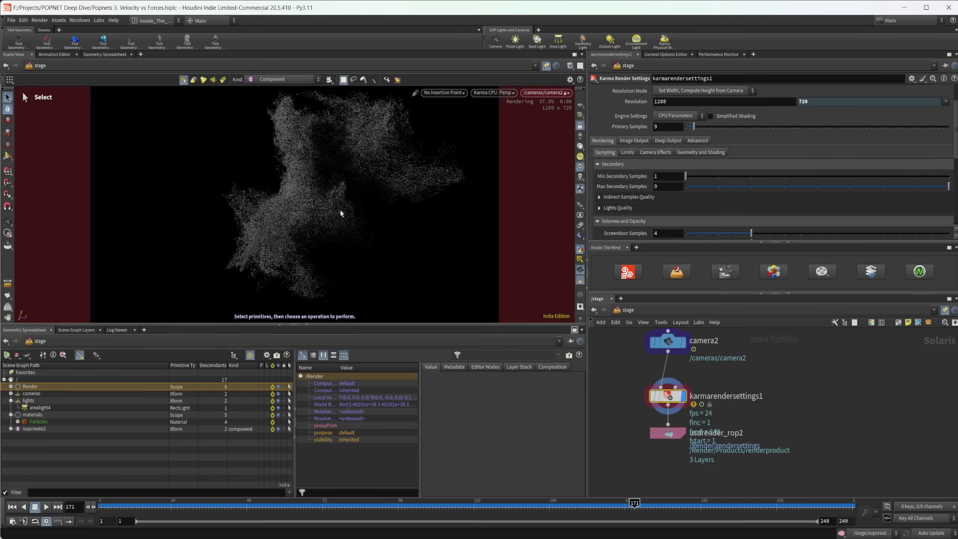
key(Escape)
drag(340, 213, 264, 214)
key(s)
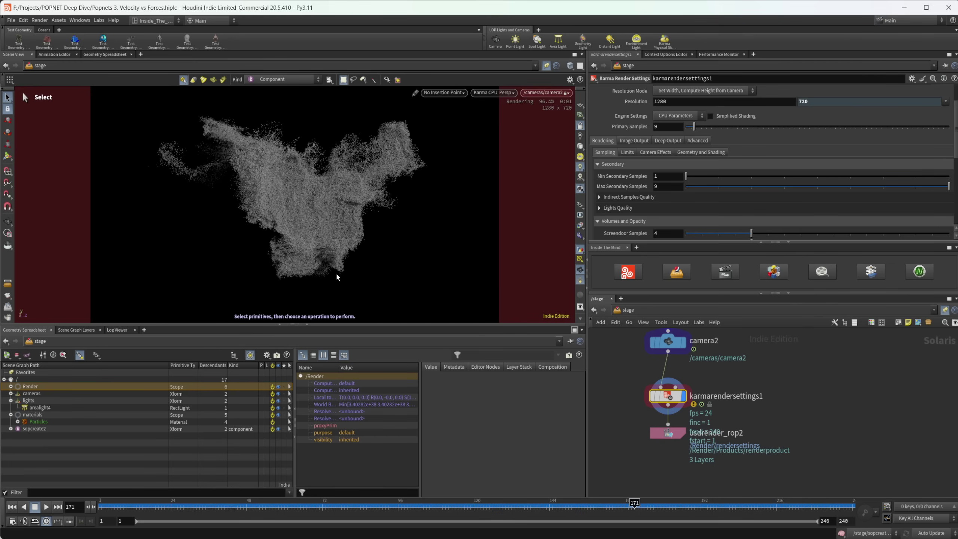
scroll(707, 372, up, 5)
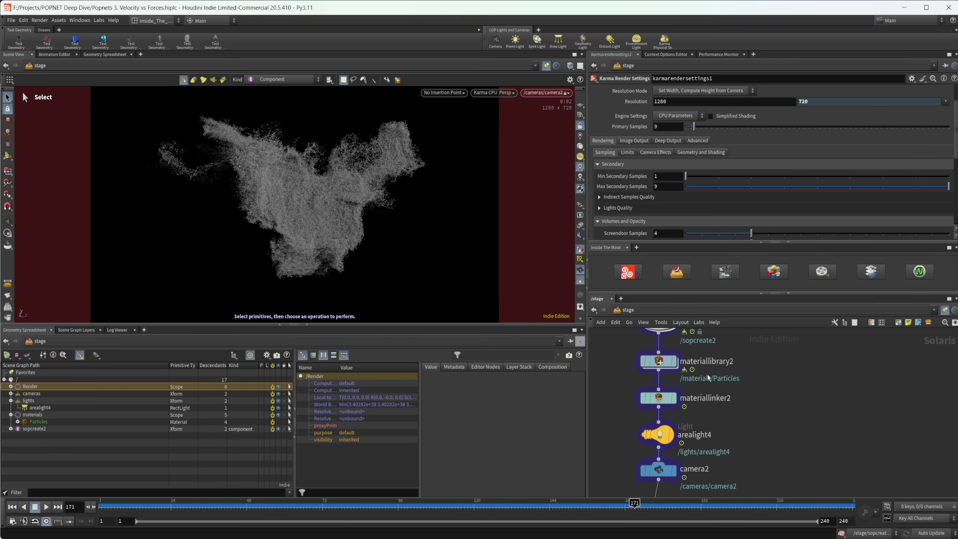
Step: Open the Particles material inside materiallibrary2 and nudge its inputs node up
mouse_move(661, 363)
double_click(659, 361)
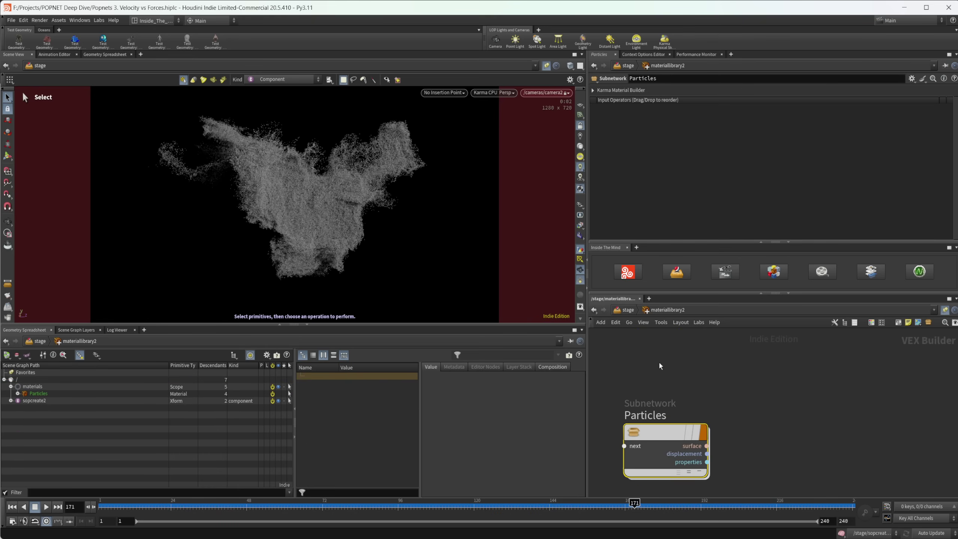
double_click(659, 437)
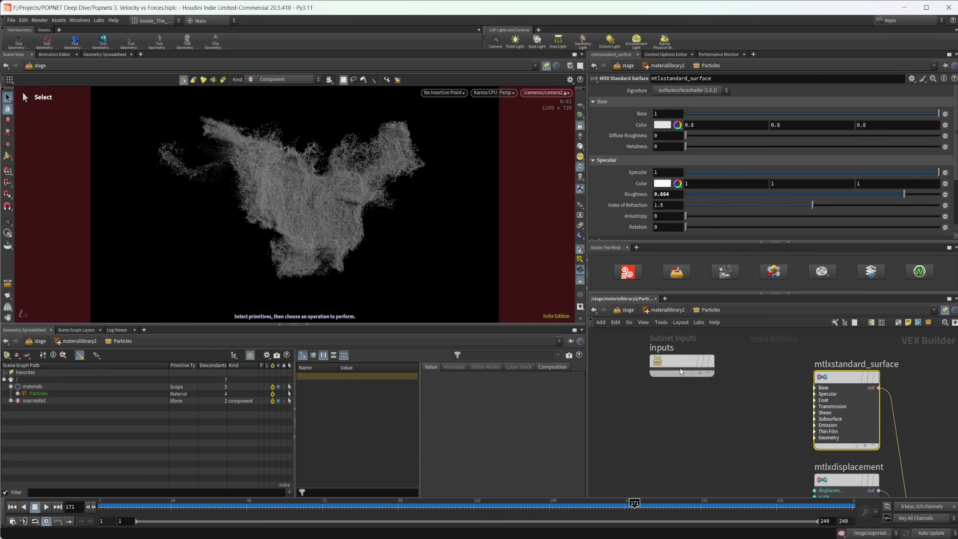
drag(680, 369, 684, 349)
scroll(673, 421, down, 1)
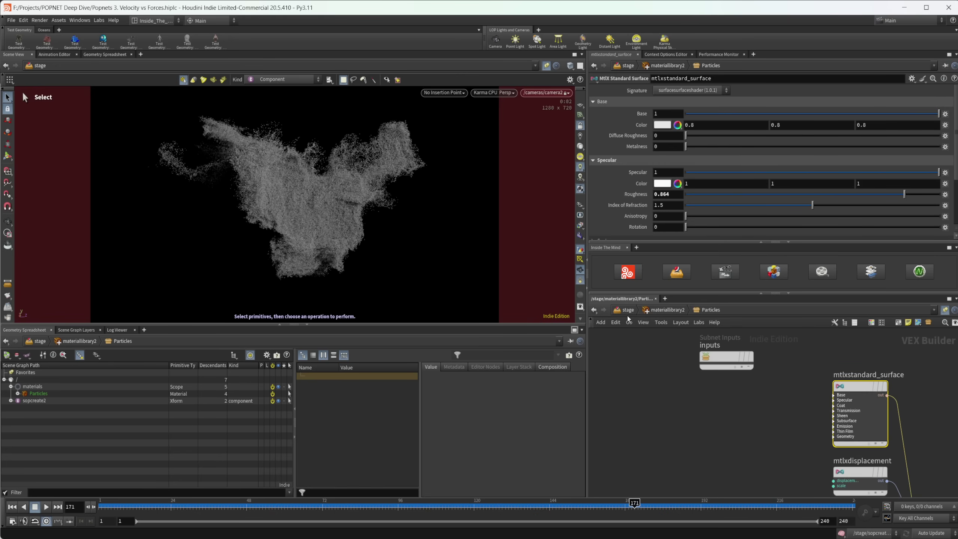
Step: Go back up to /stage and dive into sopcreate2 to reach attribwrangle1
key(u)
scroll(713, 367, up, 1)
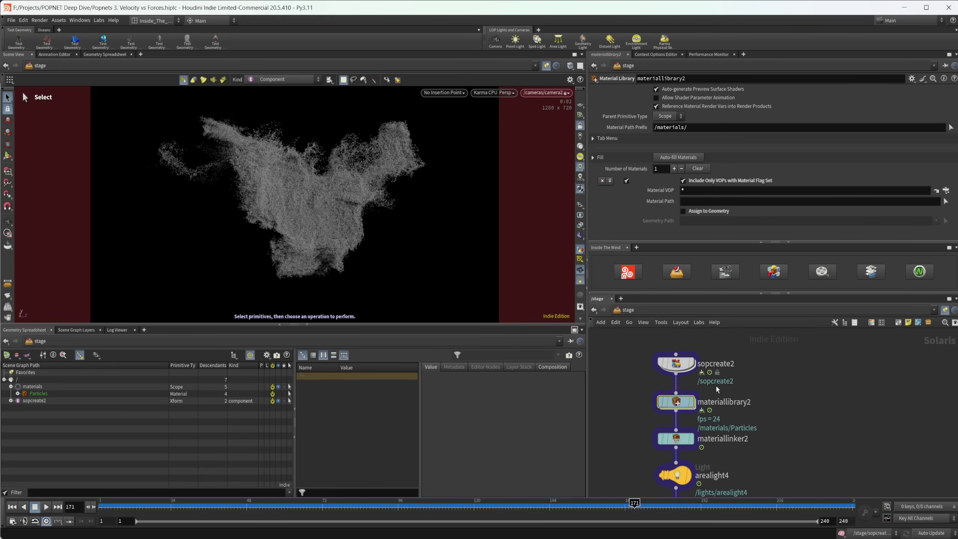
double_click(671, 364)
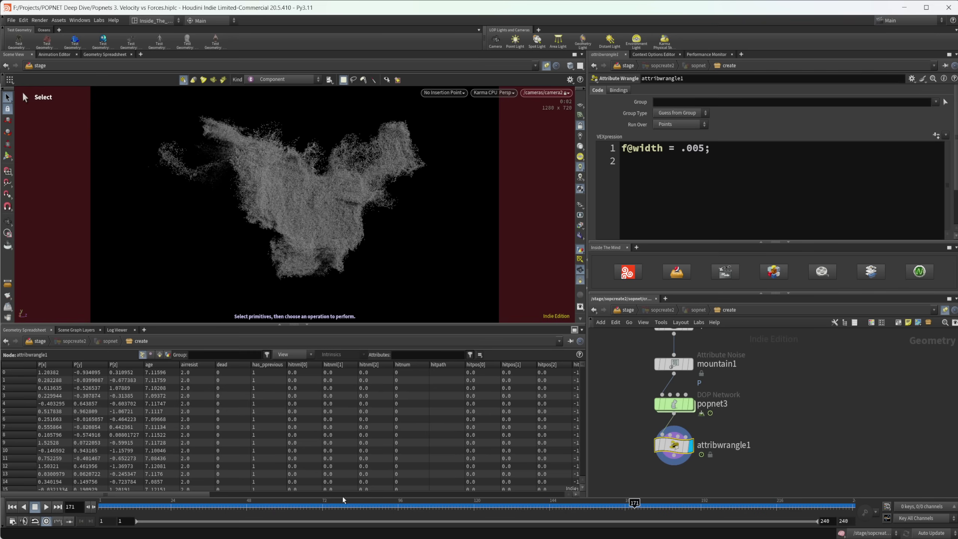
Step: Sort the point attributes by age descending, then reopen materiallibrary2's Particles shader network
click(165, 365)
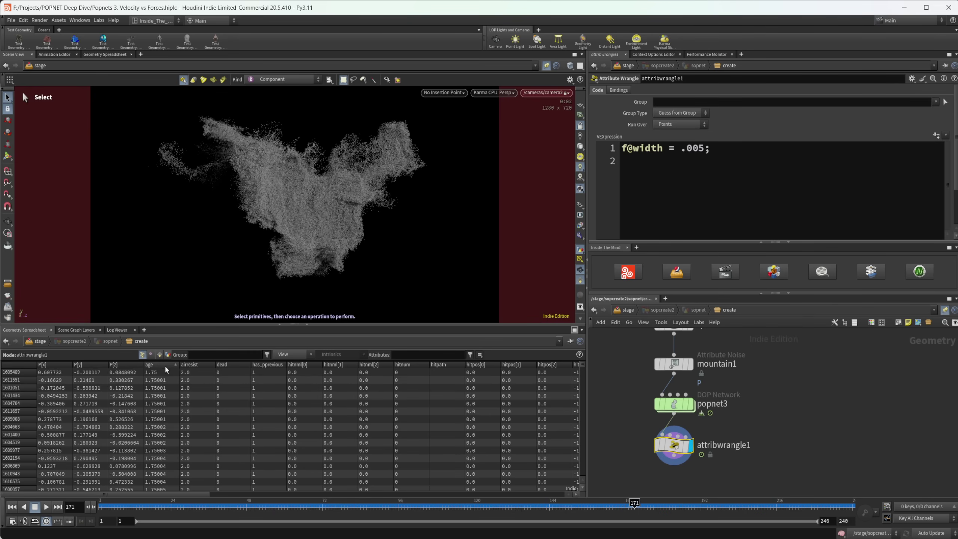
click(163, 366)
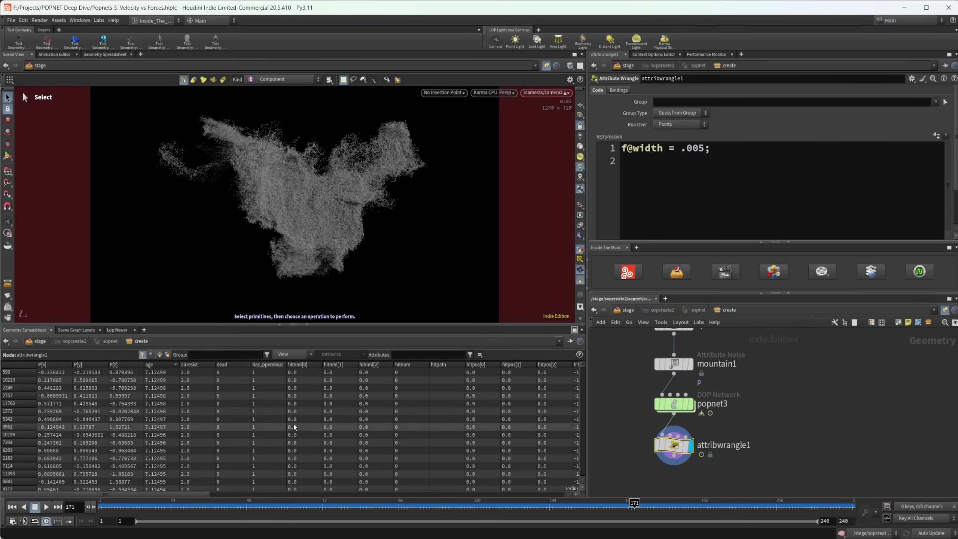
key(u)
key(u)
key(u)
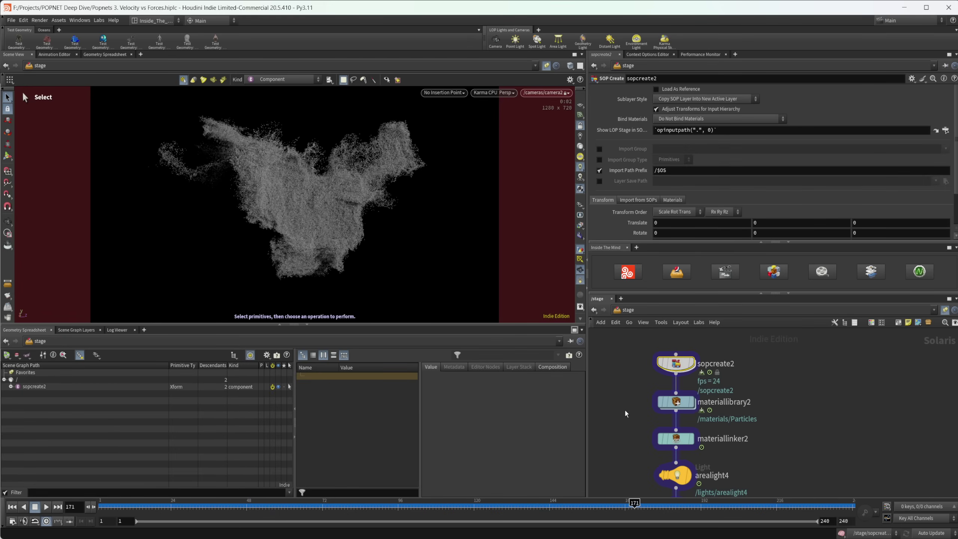
mouse_move(676, 403)
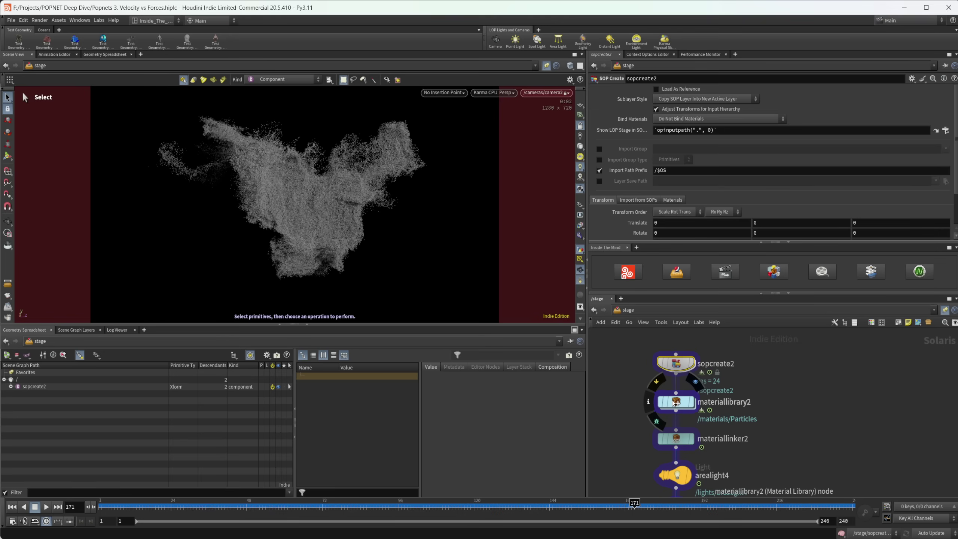
double_click(676, 403)
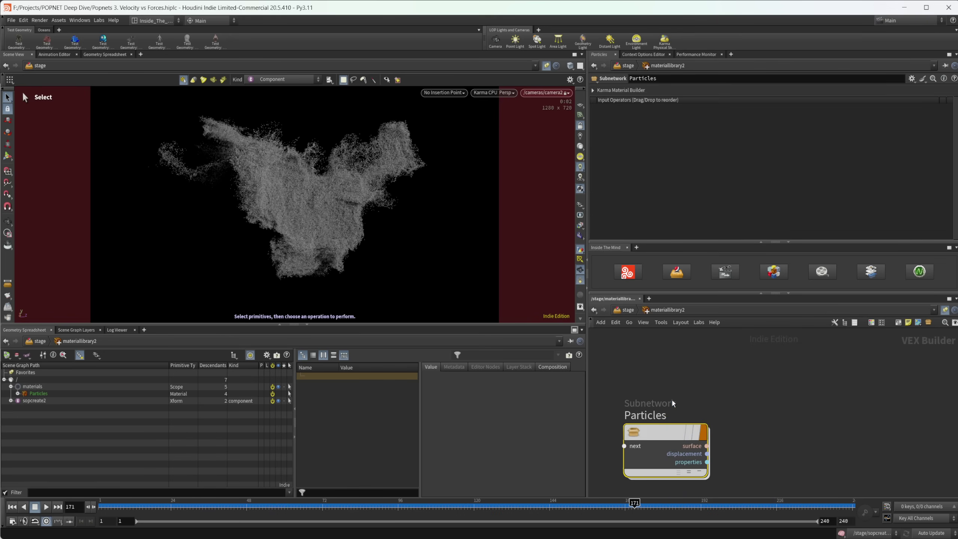
double_click(642, 431)
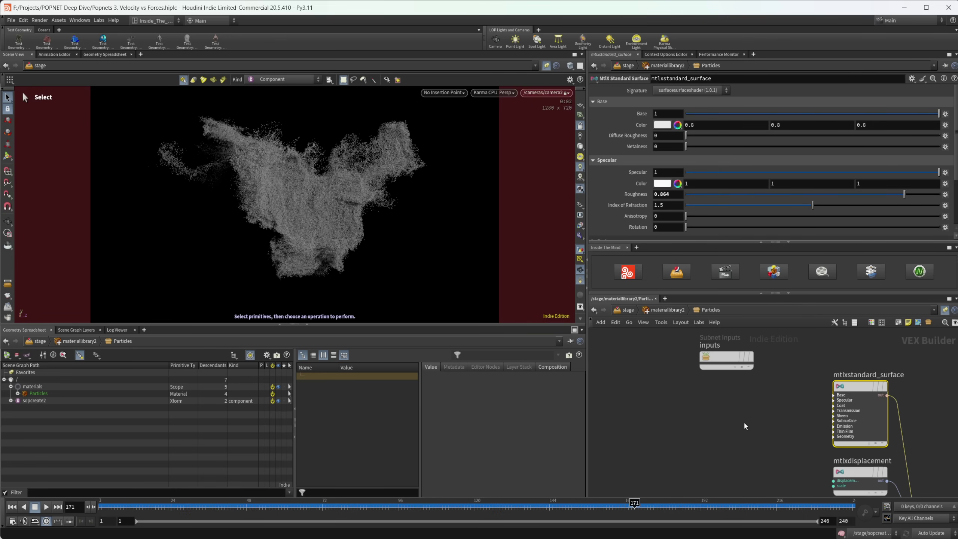
Step: Add a MtlX Geometry Property Value node reading 'age' as Float, placed further left
key(Tab)
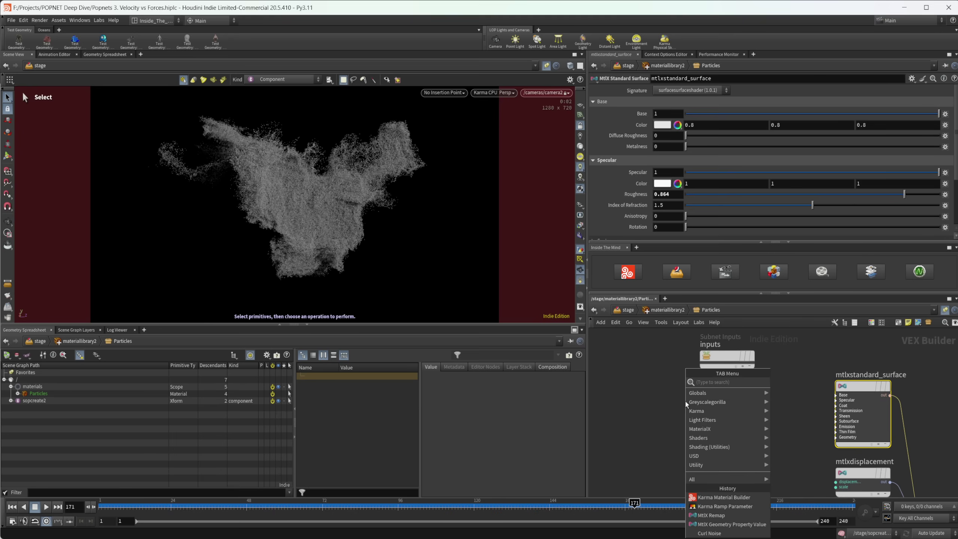
text(geom)
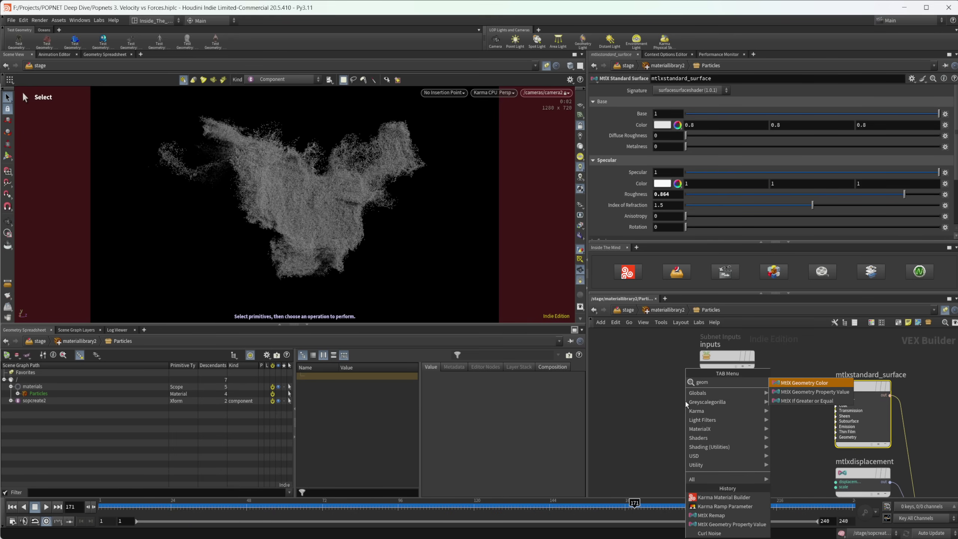
key(Down)
key(Return)
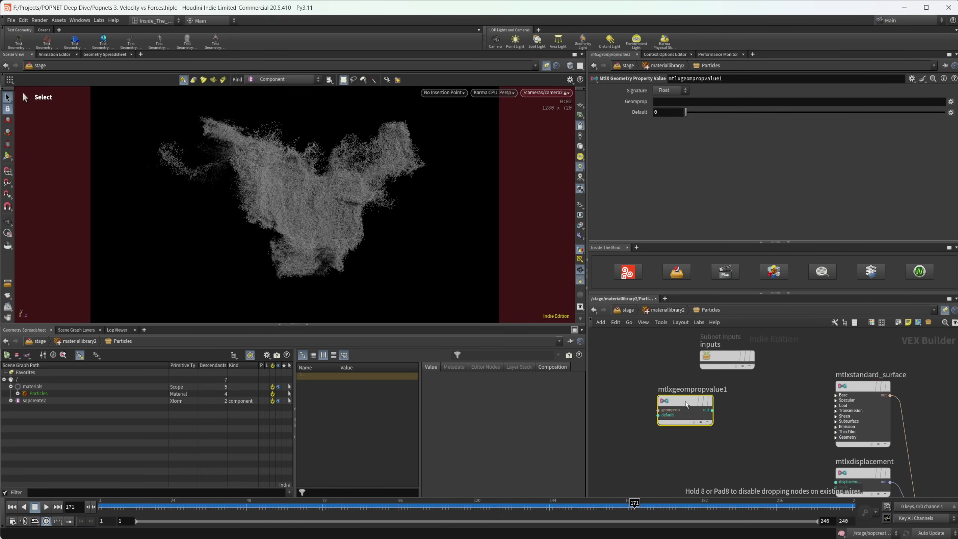
click(651, 391)
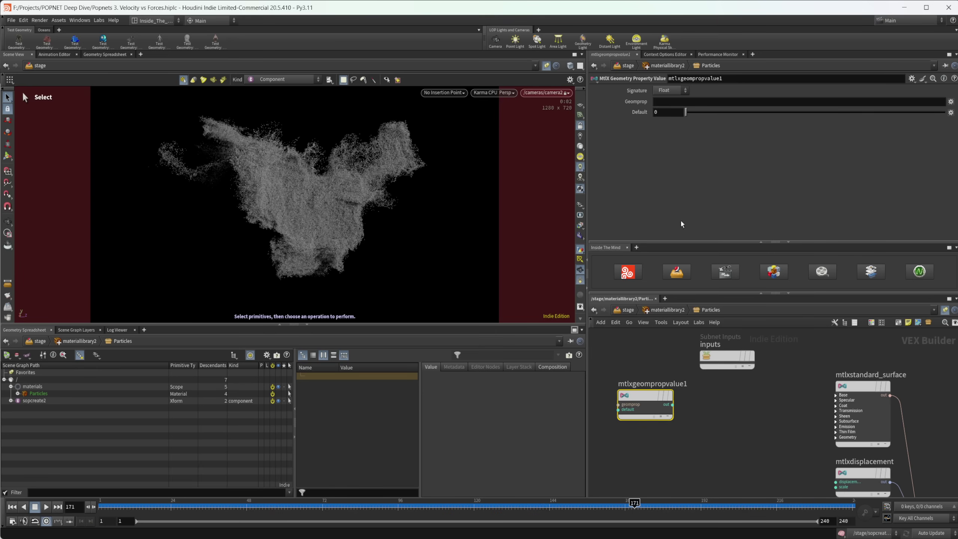
click(668, 102)
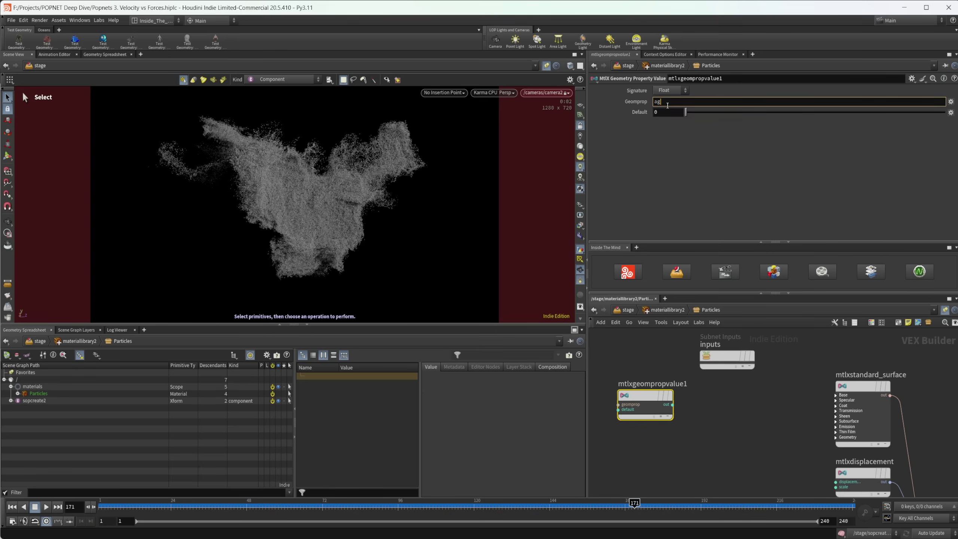
key(Return)
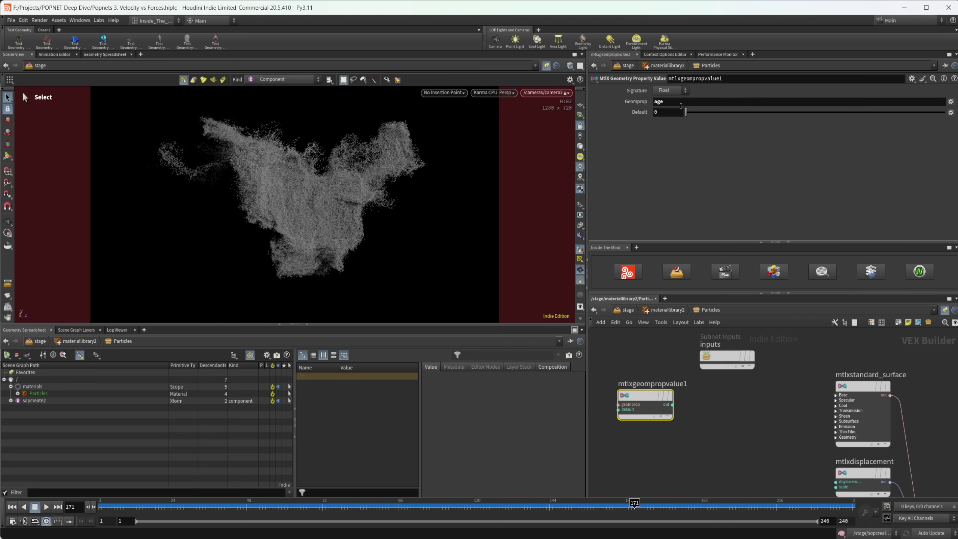
click(669, 91)
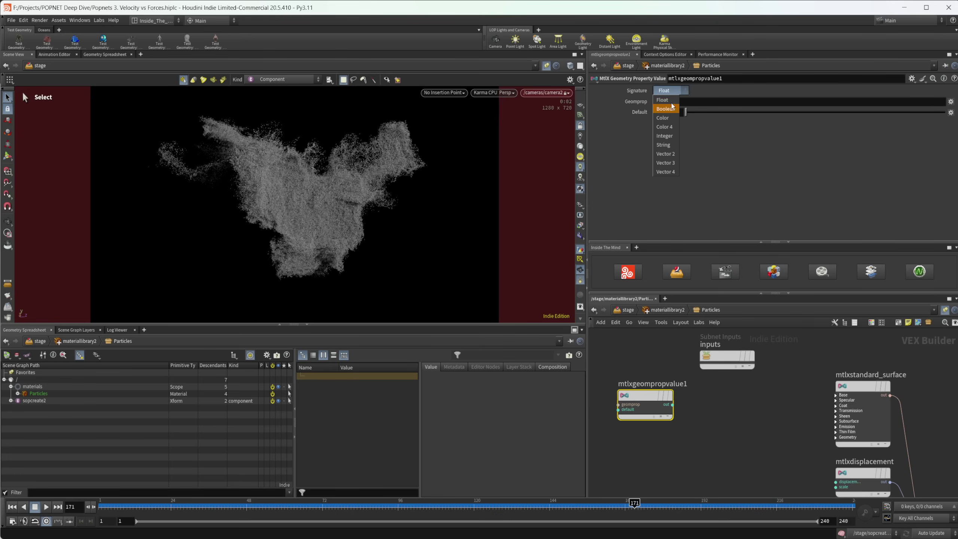
click(703, 162)
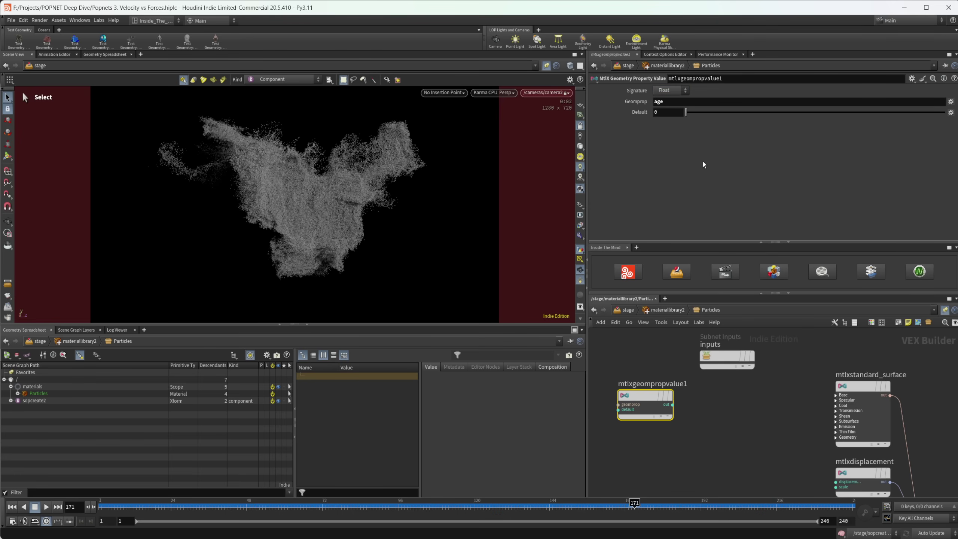
drag(646, 395, 620, 391)
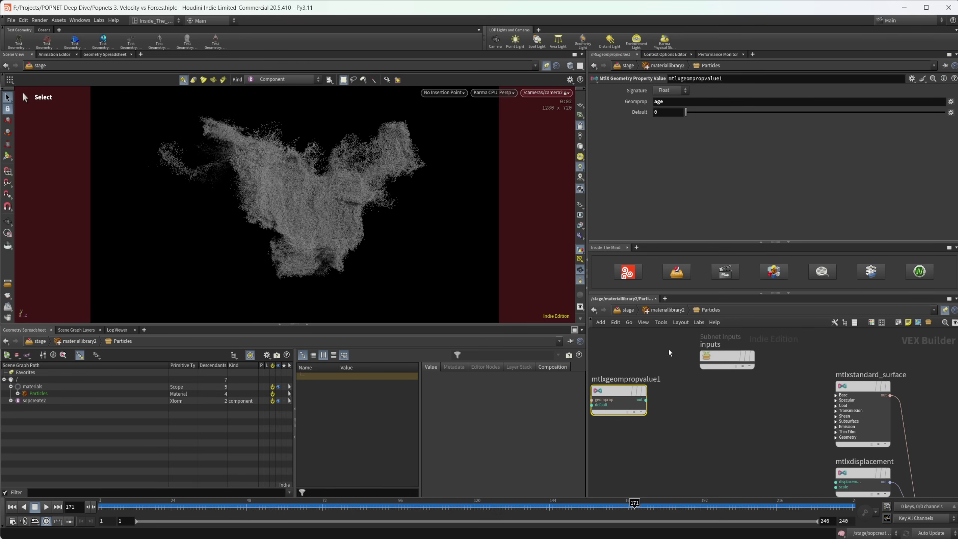
Step: Add a MtlX Remap node and wire mtlxgeompropvalue1's output into its in port
key(Tab)
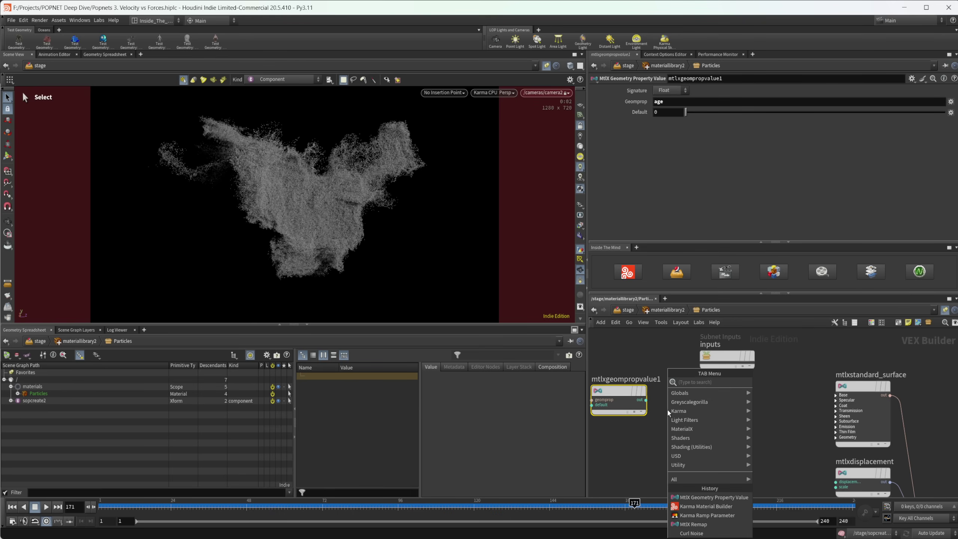
text(rem)
key(Return)
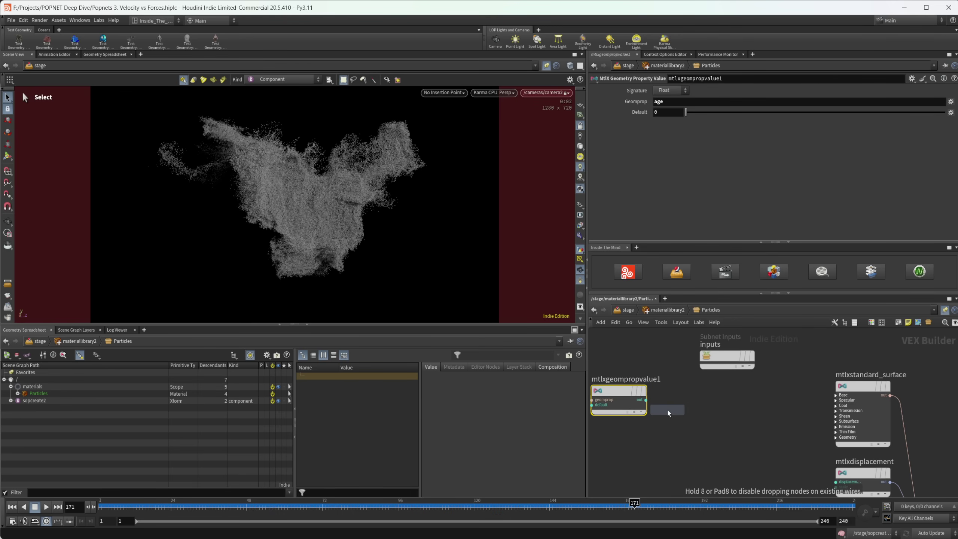
click(667, 408)
drag(668, 408, 706, 400)
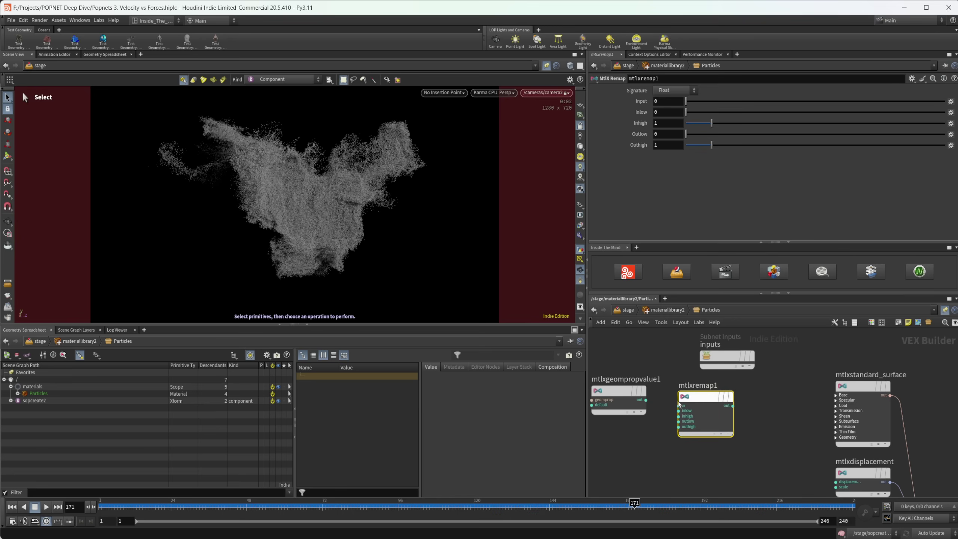
drag(706, 397, 698, 391)
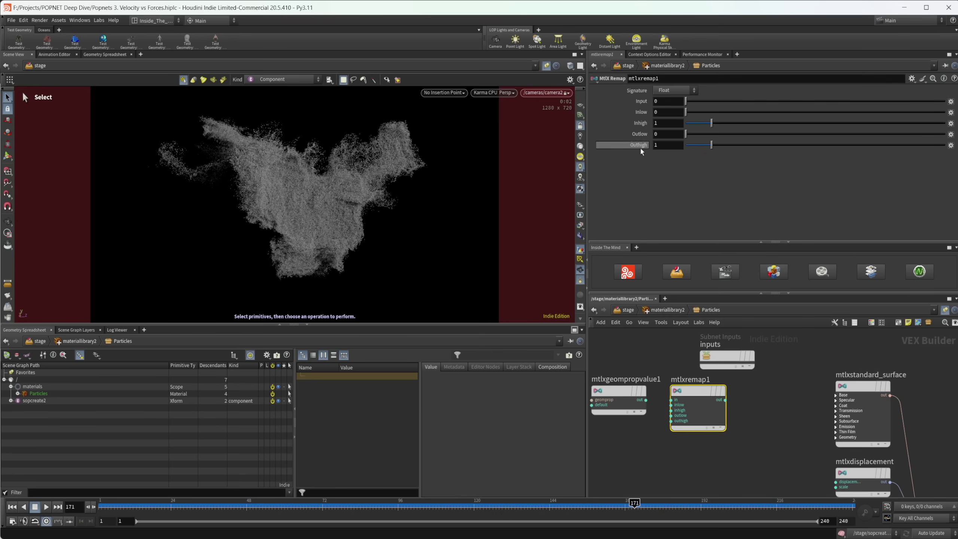
click(646, 401)
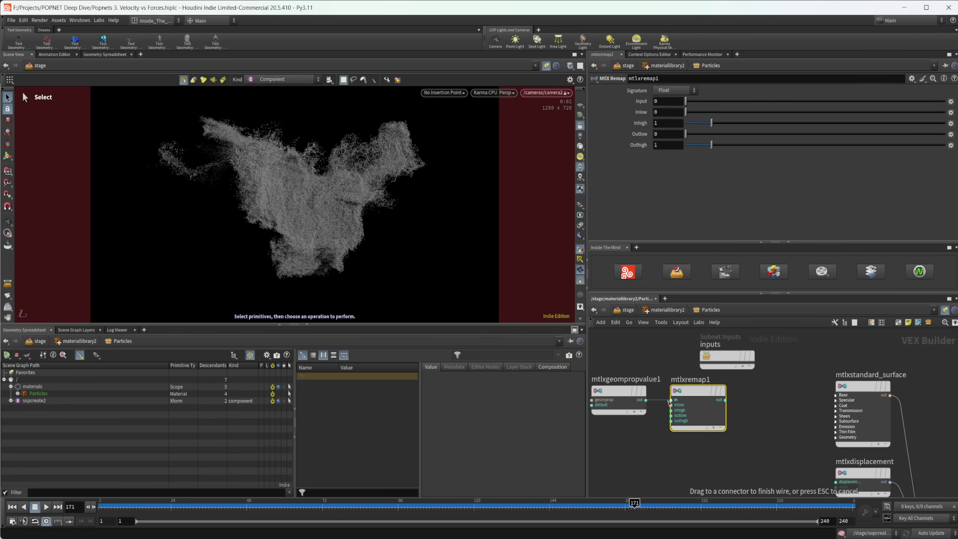
click(672, 400)
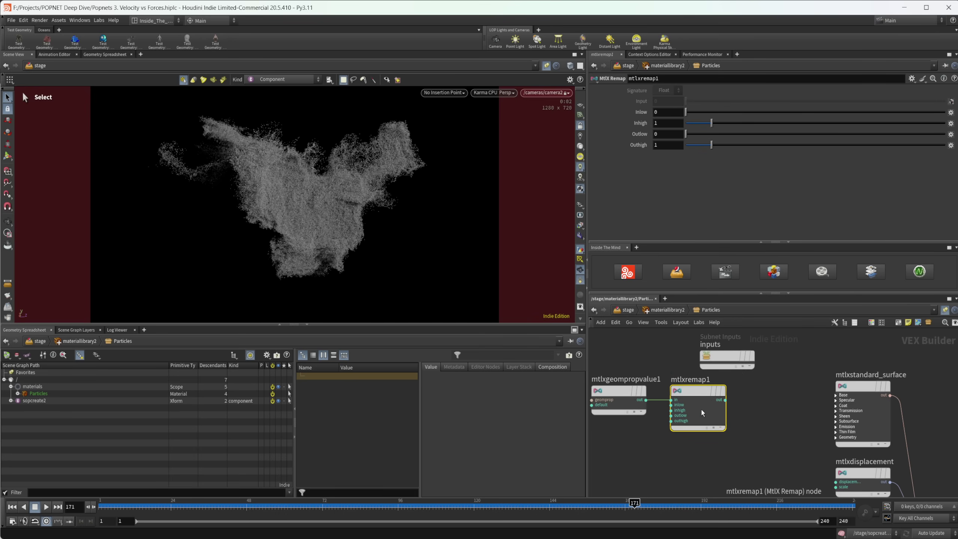
Step: Set the remap's Inhigh to 7.2 and shift both connected nodes left
click(667, 122)
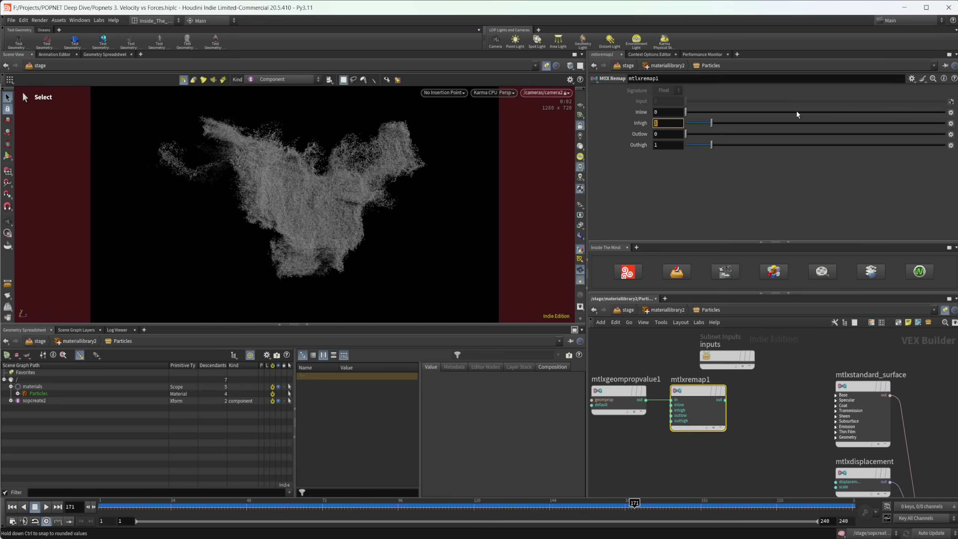
text(7.2)
key(Return)
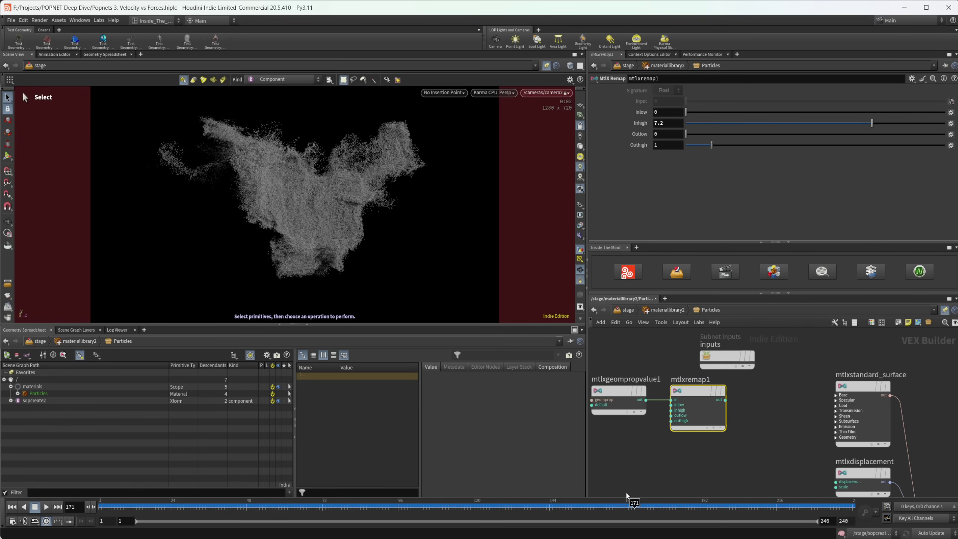
middle_drag(726, 459, 768, 465)
drag(705, 430, 664, 407)
mouse_move(739, 399)
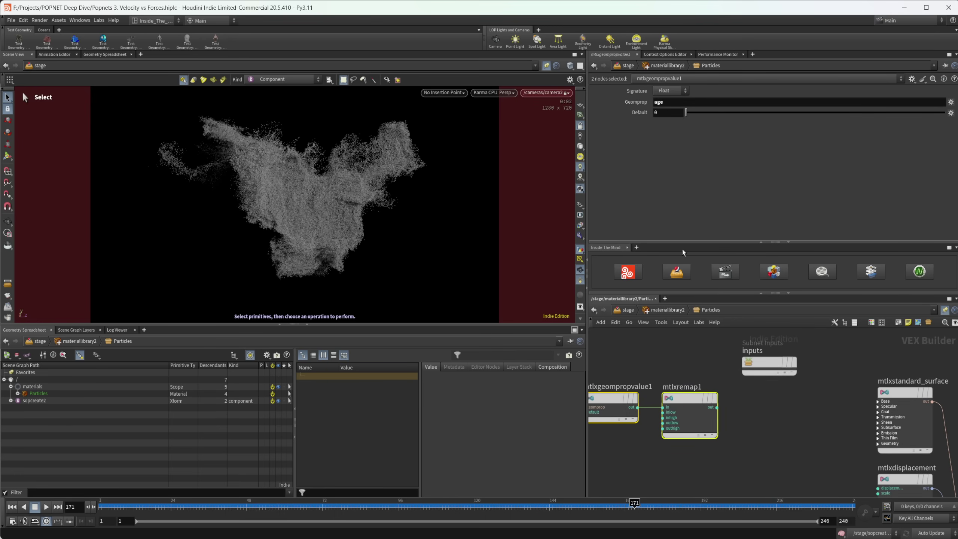
click(698, 409)
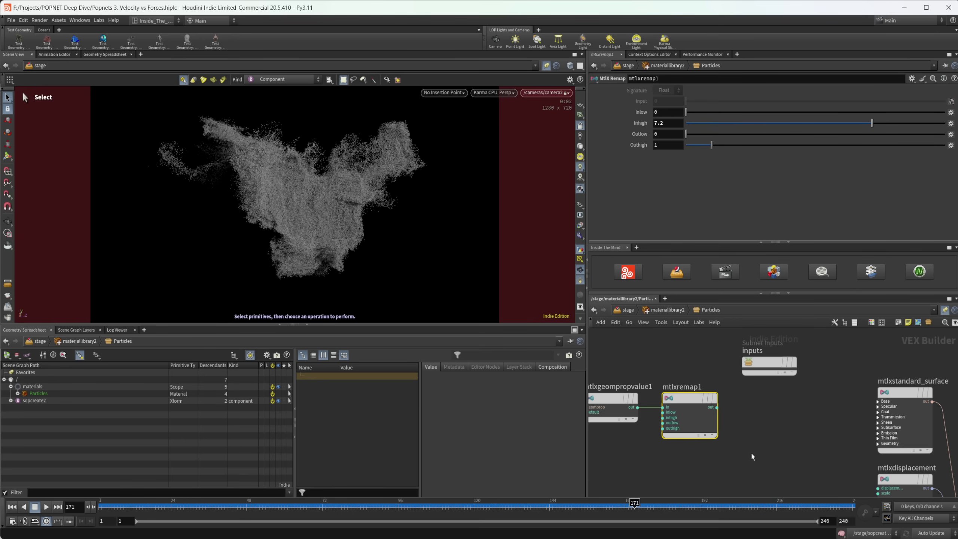
middle_drag(752, 457, 687, 443)
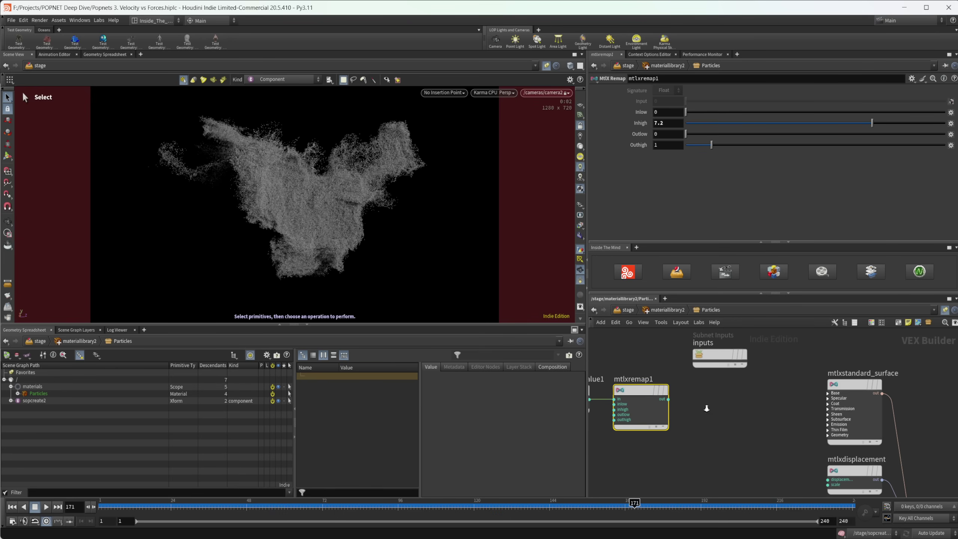
Step: Add a Karma Ramp Parameter node and inspect its black start and white end keys
key(Tab)
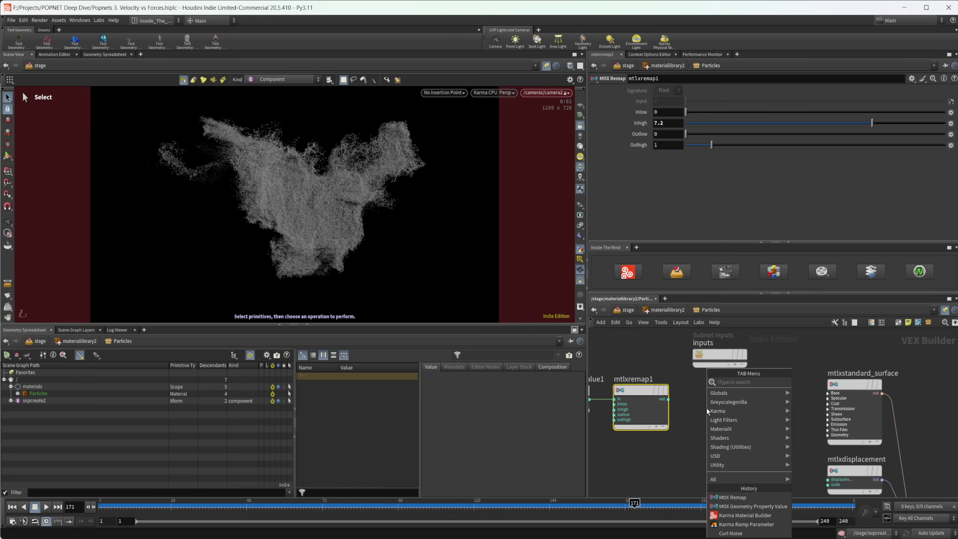
text(rang)
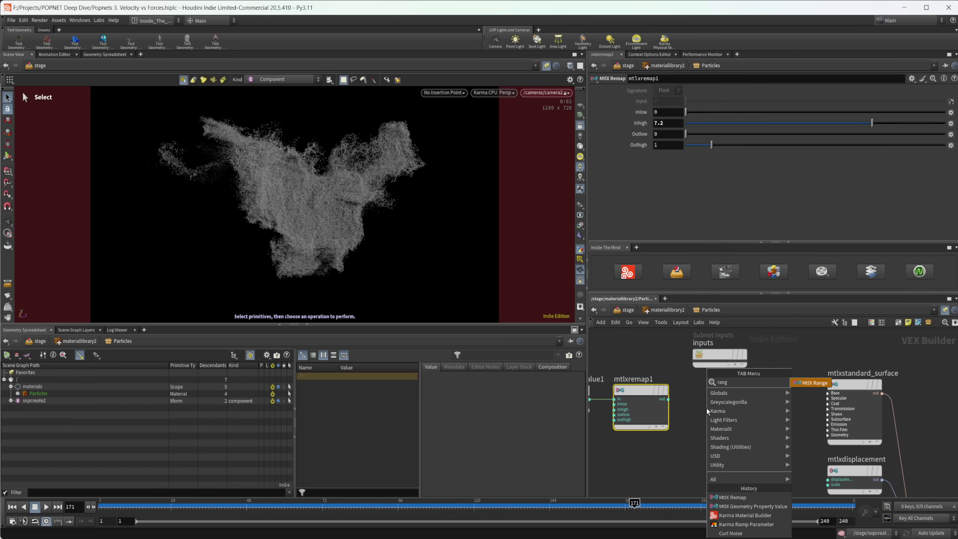
key(BackSpace)
text(m)
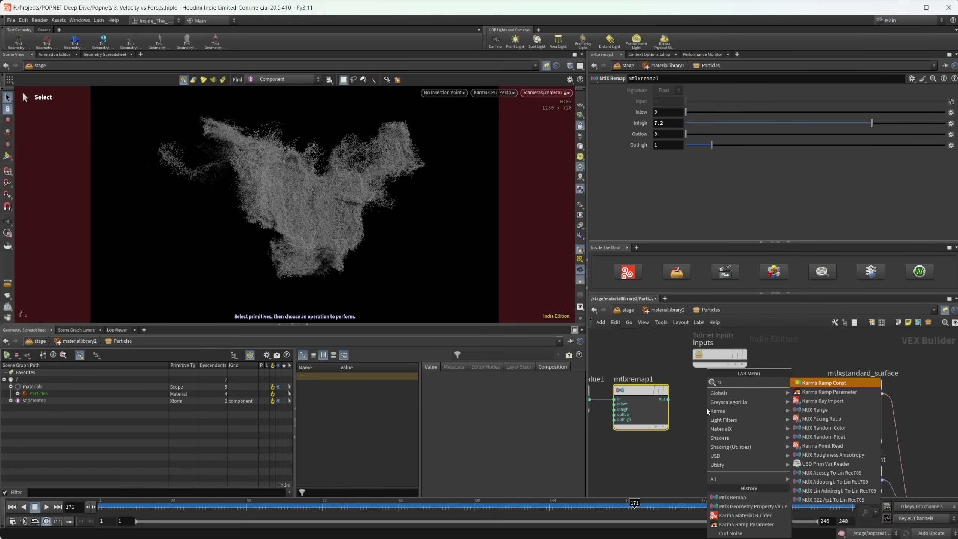
key(Down)
key(Return)
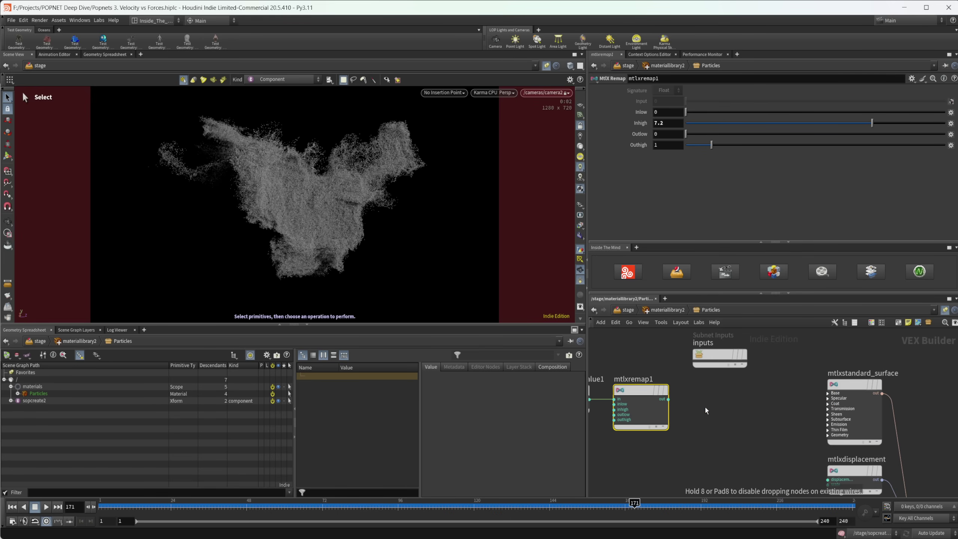
click(710, 408)
drag(711, 409, 723, 403)
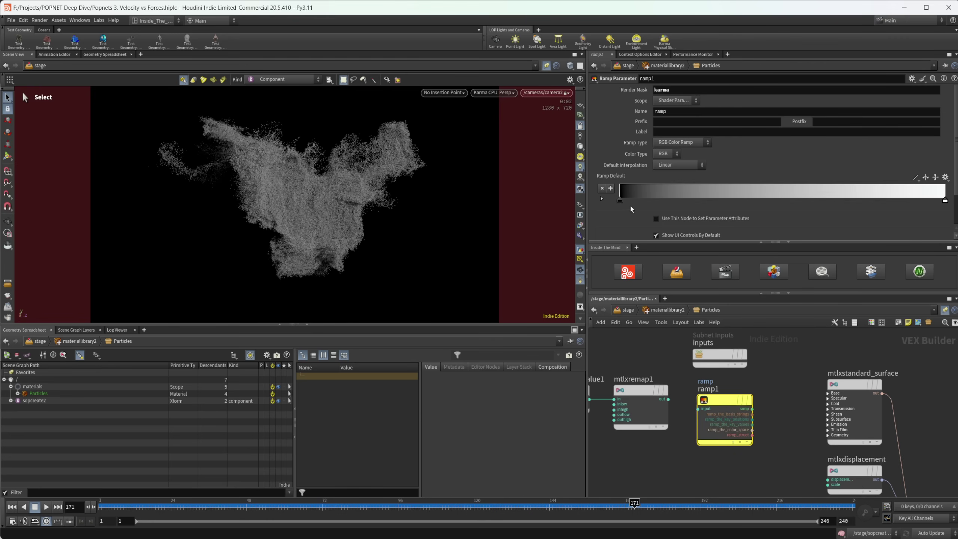
click(602, 200)
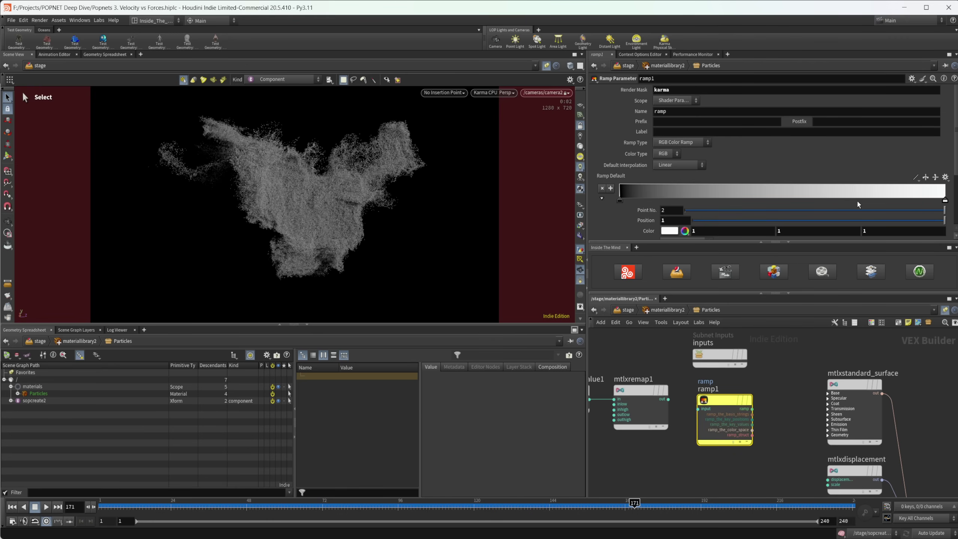
click(620, 200)
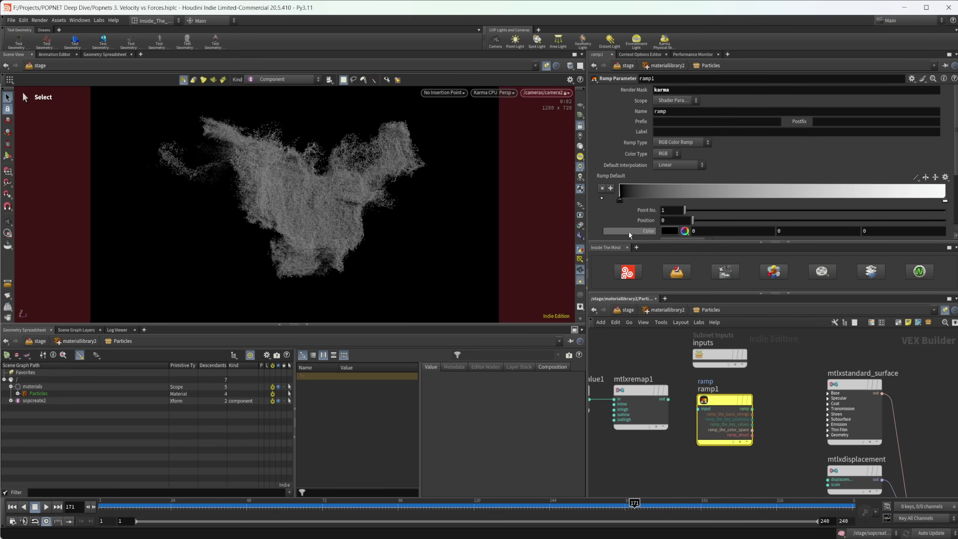
click(946, 201)
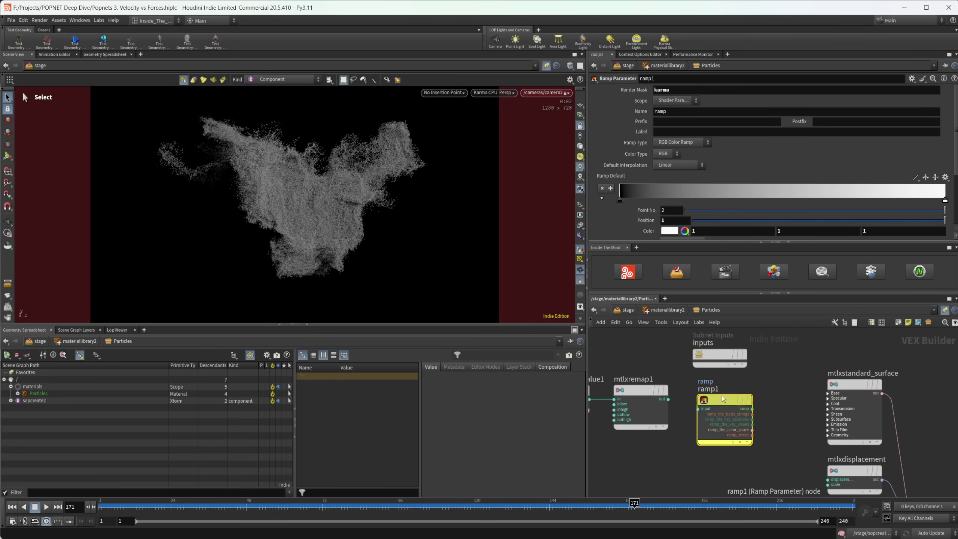
Step: Wire mtlxremap1 into ramp1 and ramp1 into mtlxstandard_surface's Base input
drag(722, 396, 728, 386)
click(669, 399)
click(705, 399)
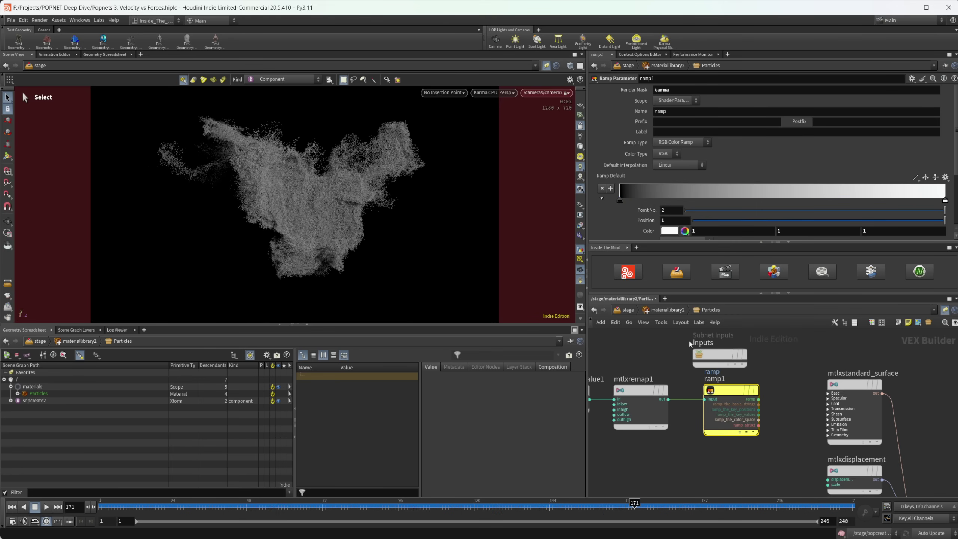
click(759, 399)
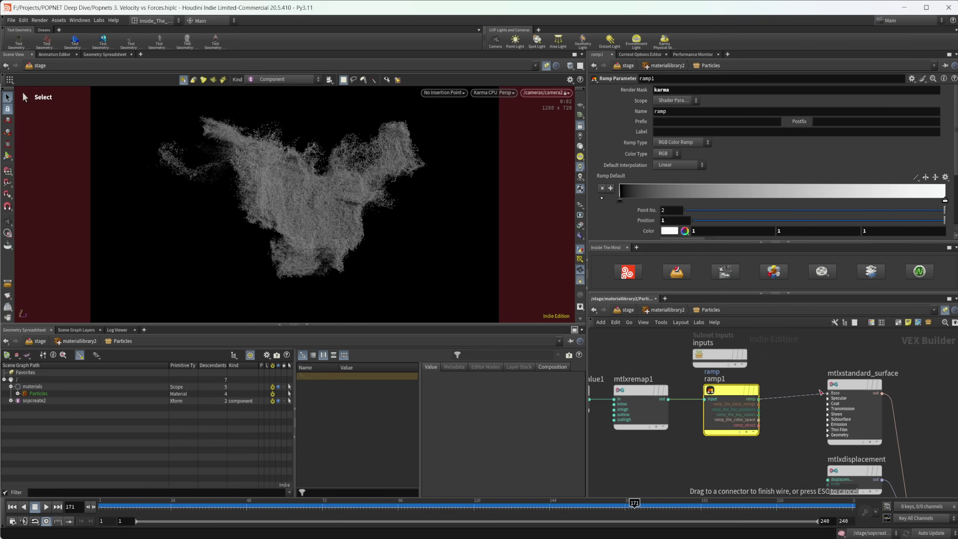
click(842, 412)
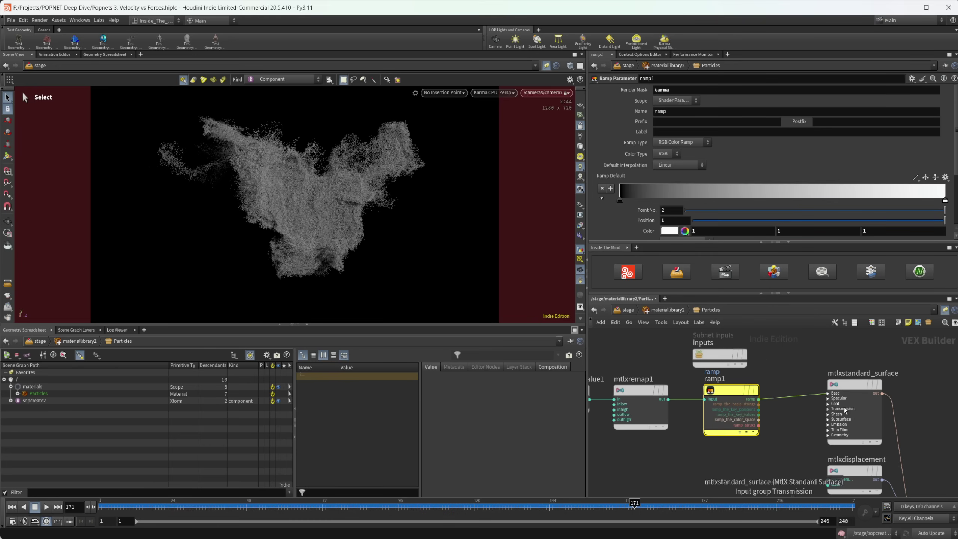
Step: Recolour the ramp's left key blue and its right key green
click(619, 201)
scroll(642, 220, down, 1)
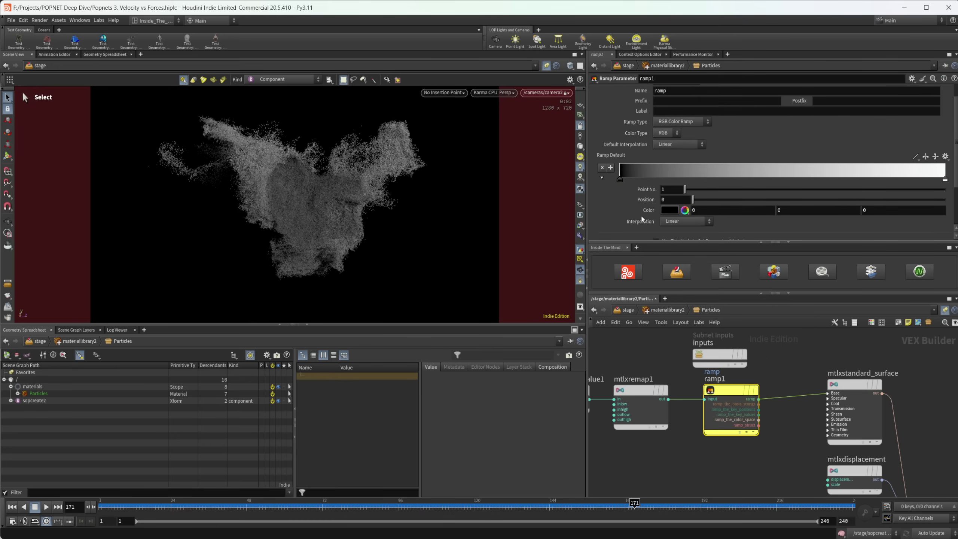
click(668, 213)
click(746, 173)
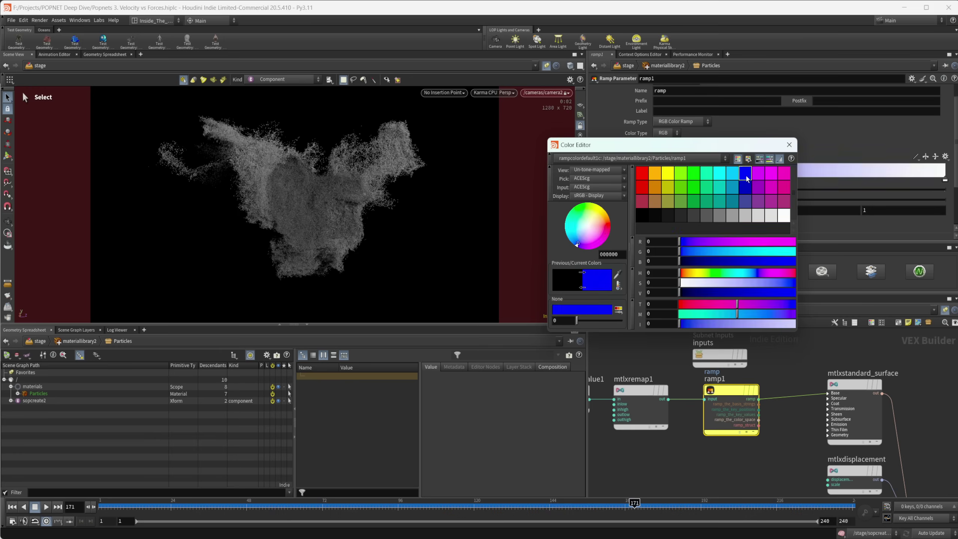
click(789, 144)
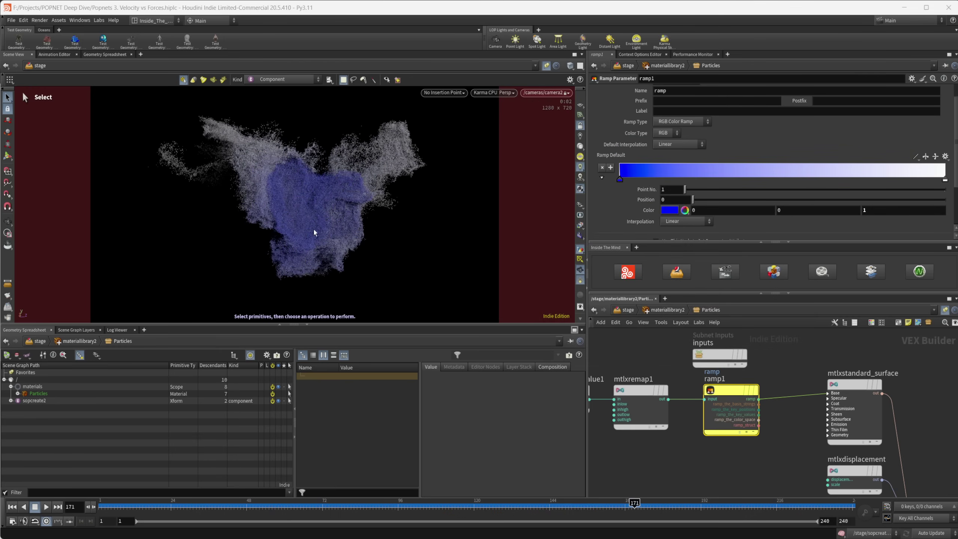
click(945, 180)
click(669, 210)
click(692, 179)
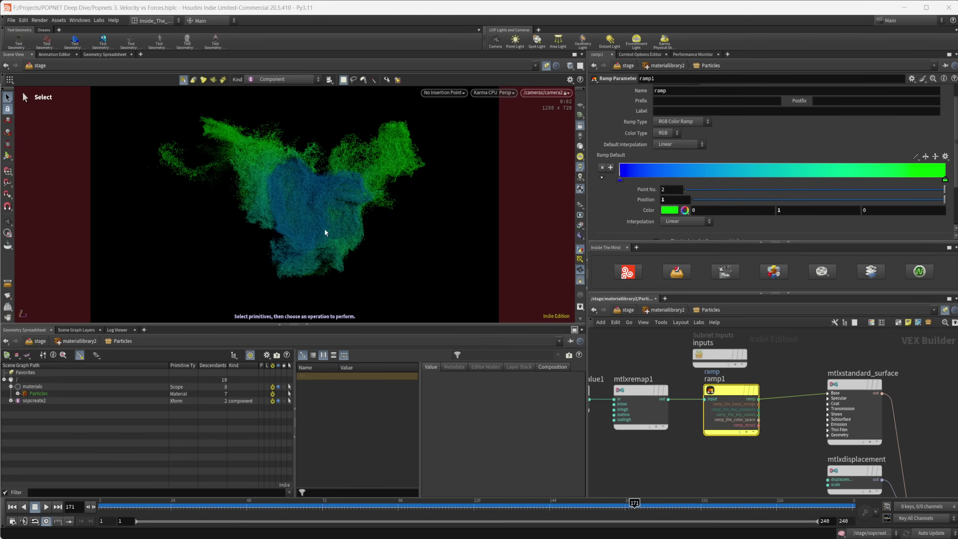
Step: Try several ramp presets, settle on Magma reversed to run yellow to black, then return to /stage
click(946, 156)
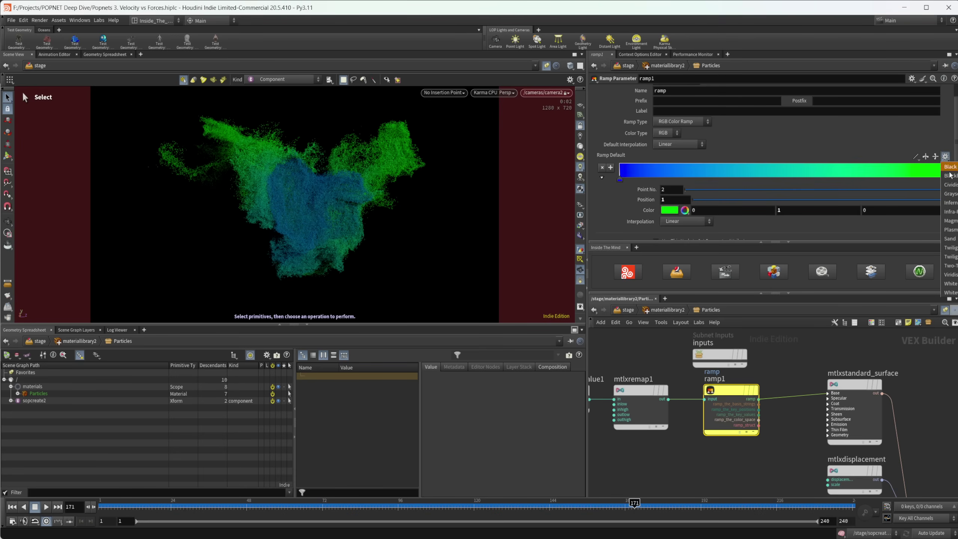
click(951, 221)
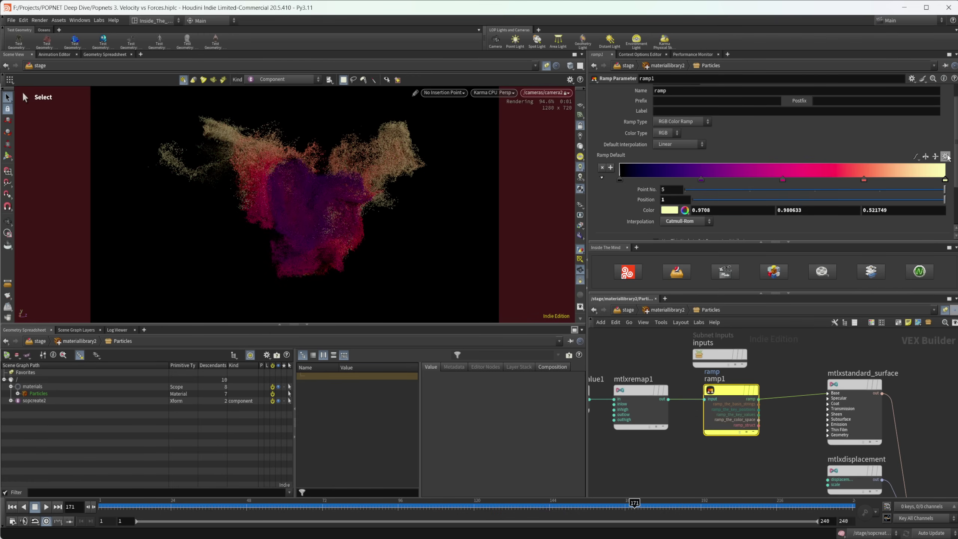
click(951, 230)
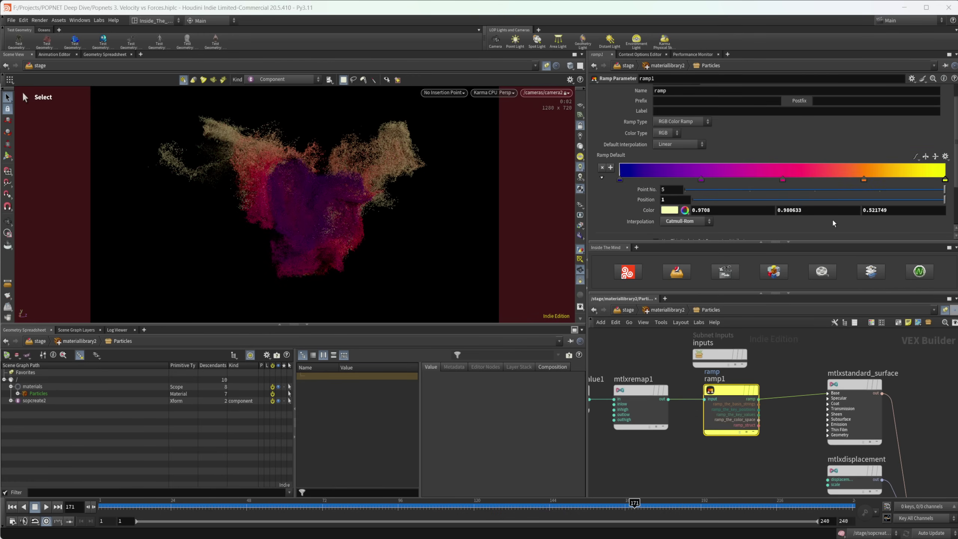
click(946, 156)
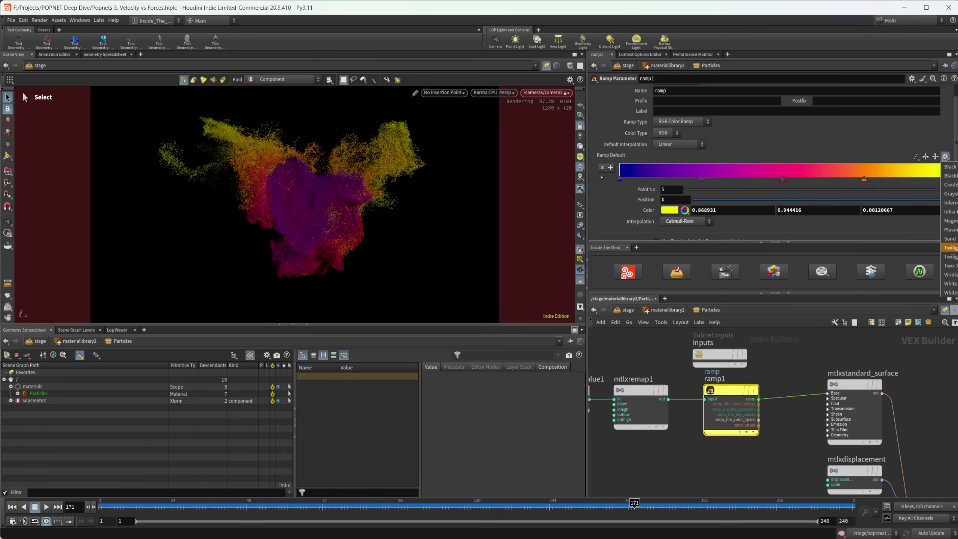
click(949, 253)
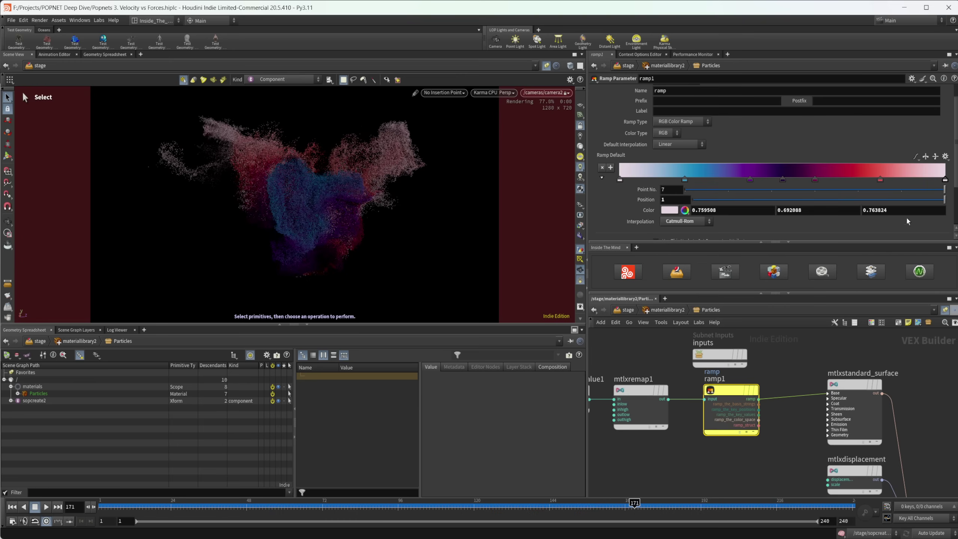
click(945, 156)
click(952, 221)
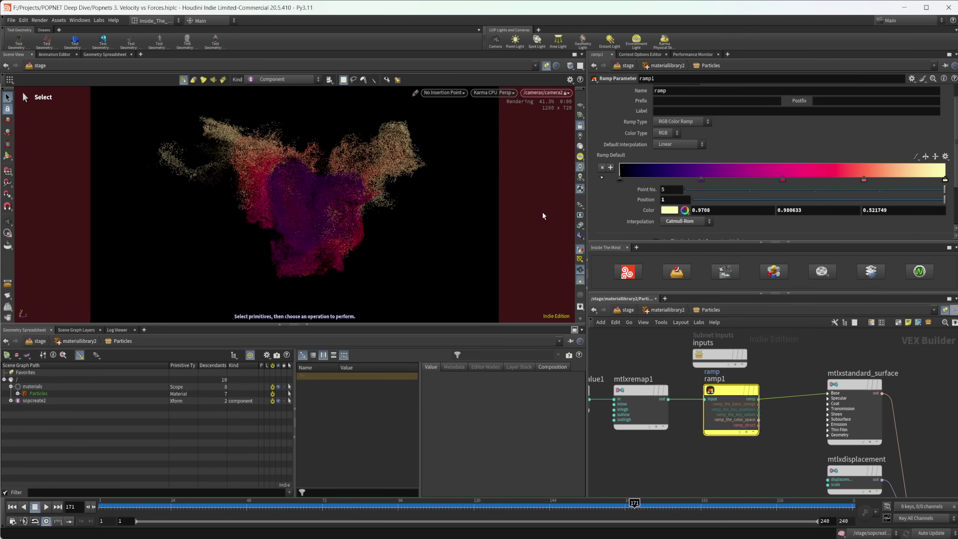
click(926, 157)
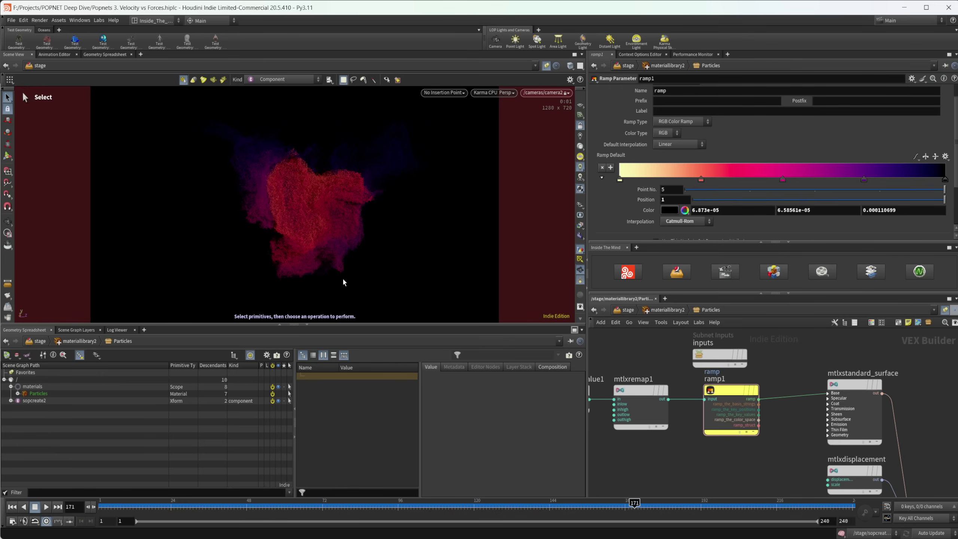
click(628, 310)
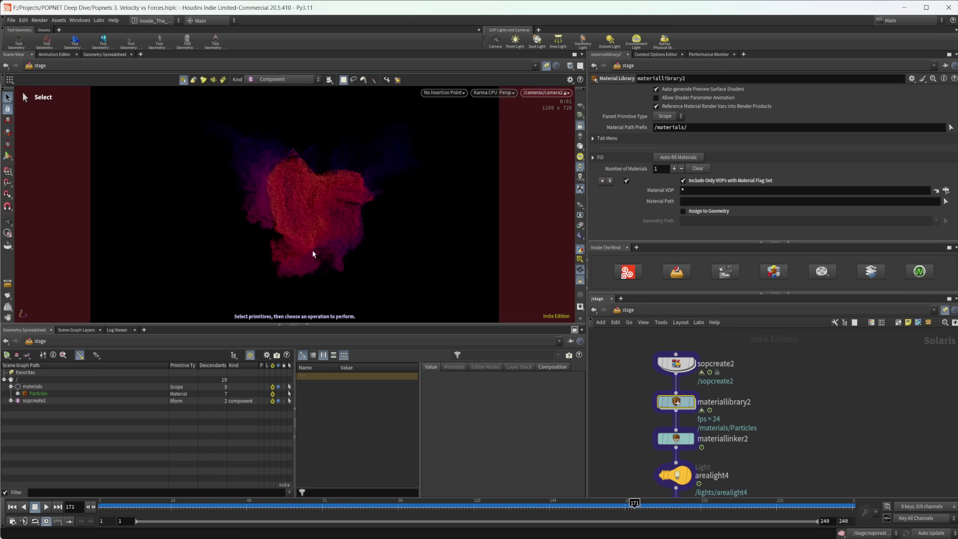
Step: Dive into sopcreate2 to view the simulation nodes, then go back up
double_click(675, 363)
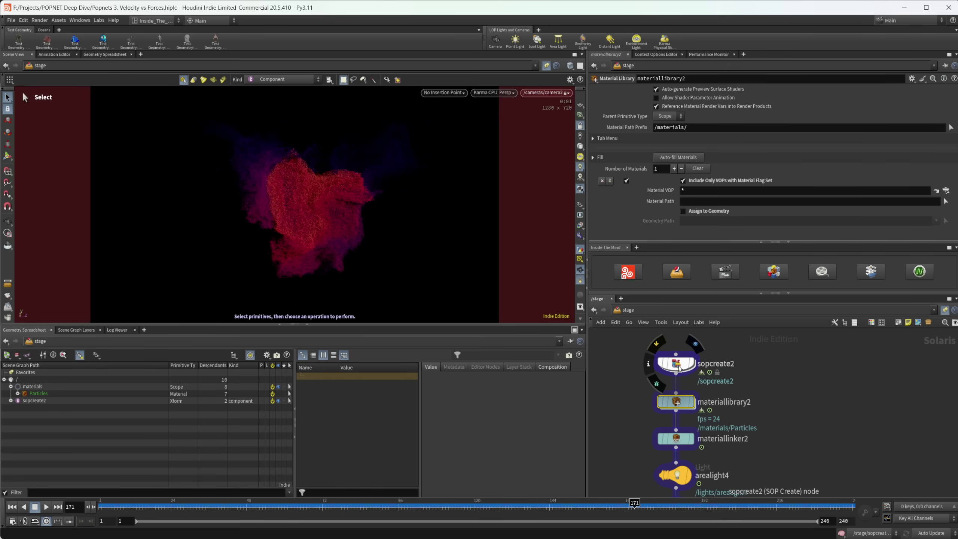
middle_drag(734, 444, 757, 414)
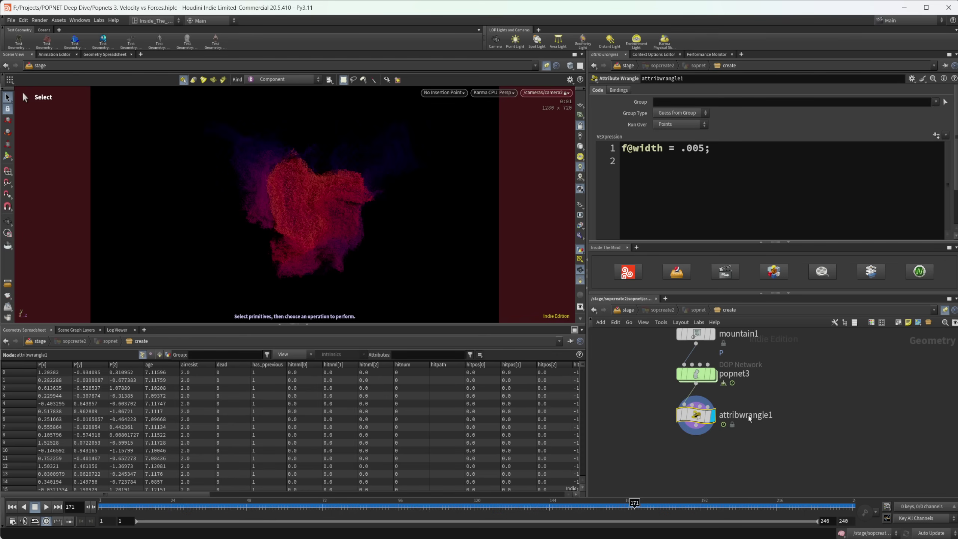
mouse_move(687, 384)
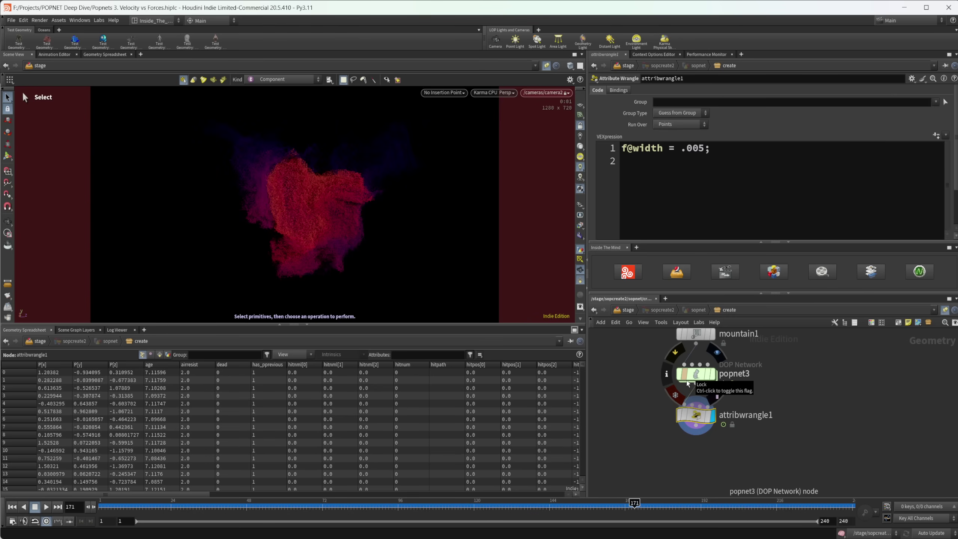
key(u)
key(u)
key(u)
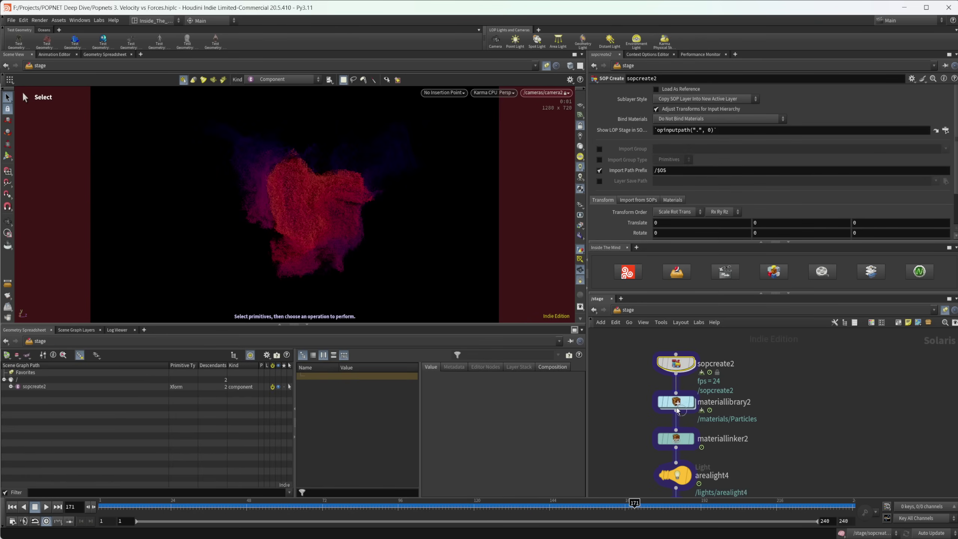
Step: Review mtlxremap1 and ramp1 in the Particles material, then return to /stage
double_click(677, 404)
double_click(665, 442)
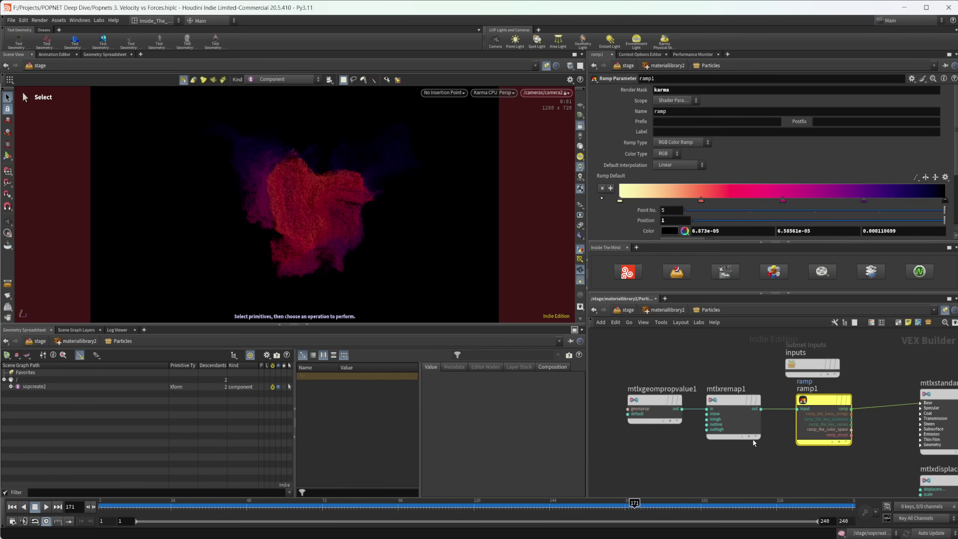
click(751, 431)
click(818, 406)
middle_drag(742, 462, 681, 436)
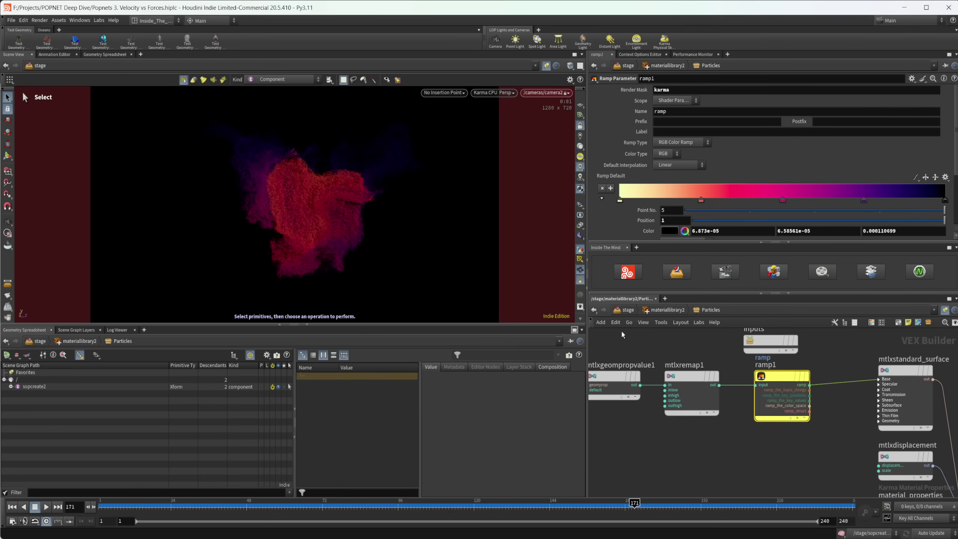
click(628, 310)
Step: Add the line f@magnitude = length(v@v); to attribwrangle1's code
double_click(702, 422)
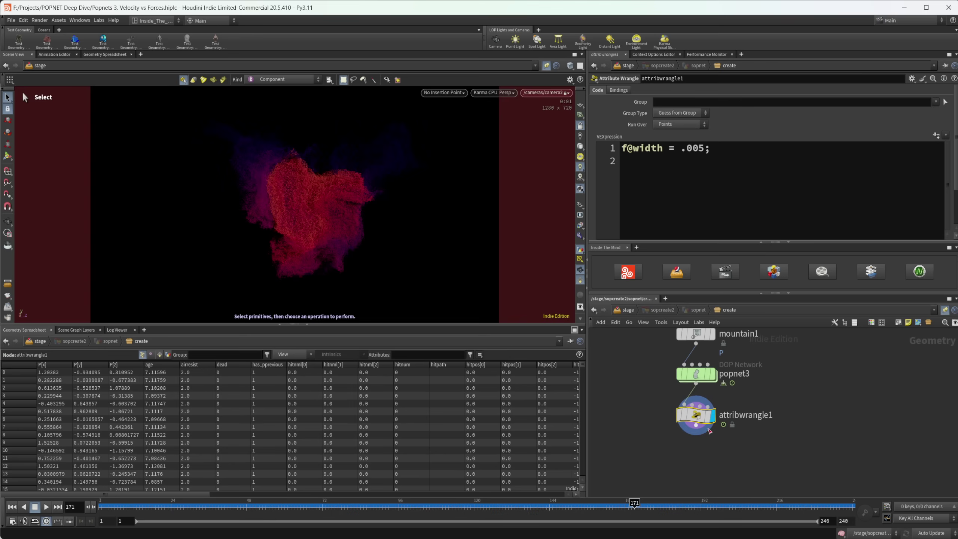
click(749, 174)
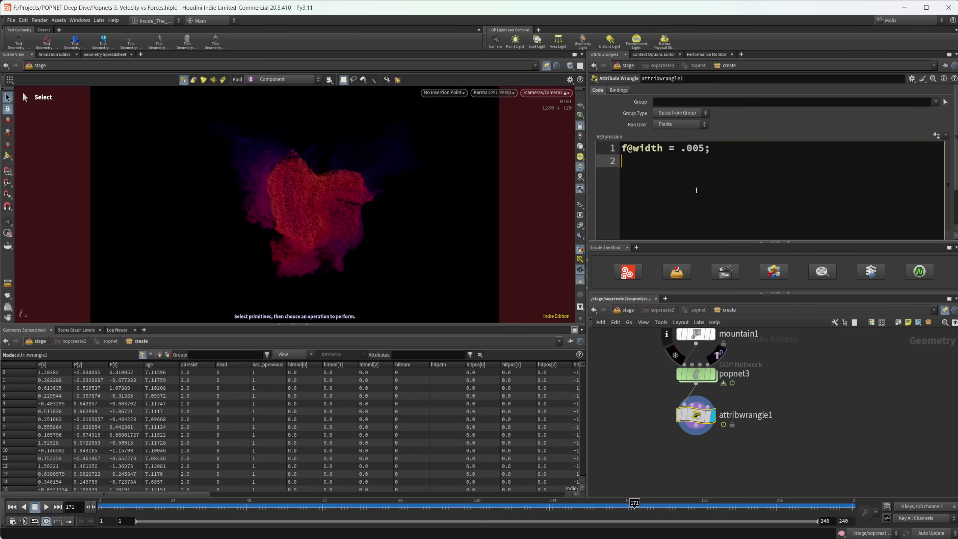
text(f)
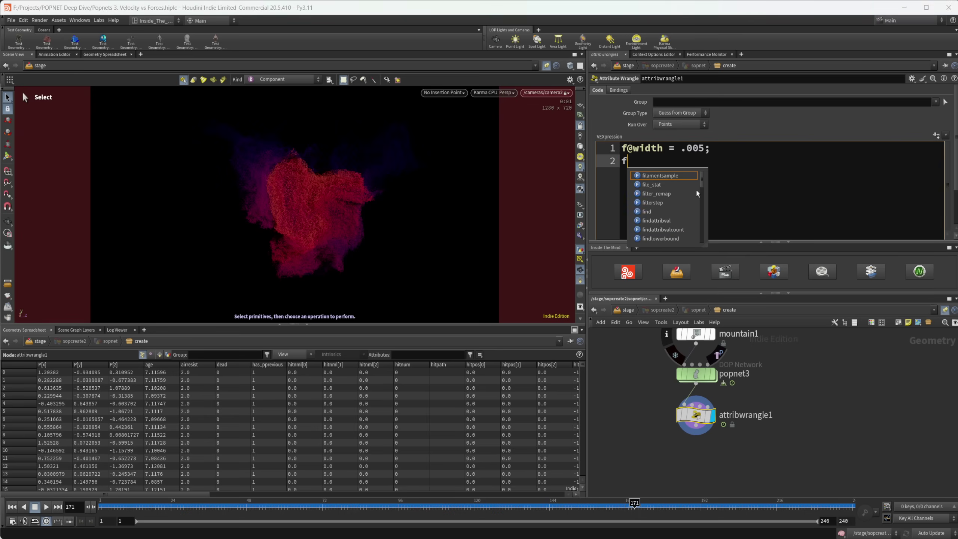
text(@ma)
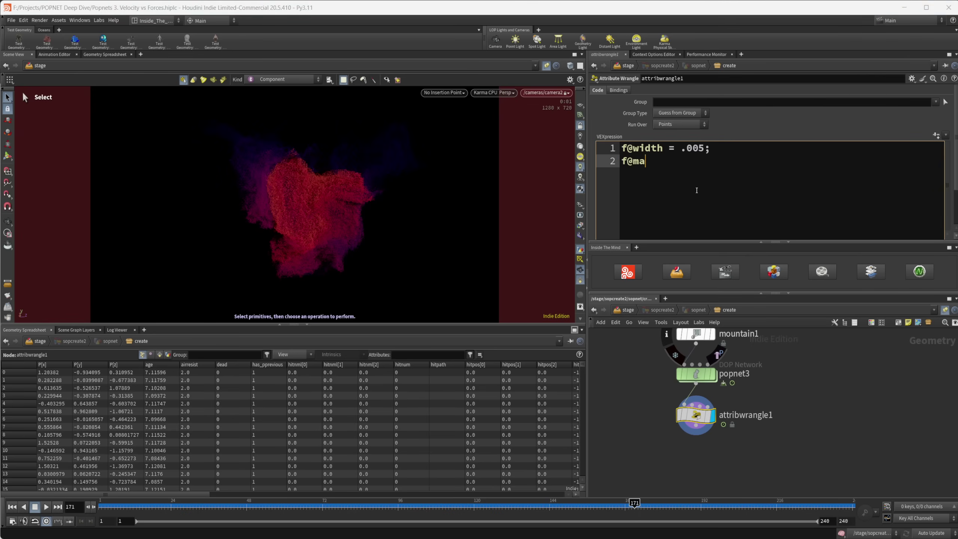
text(gnitude = length()
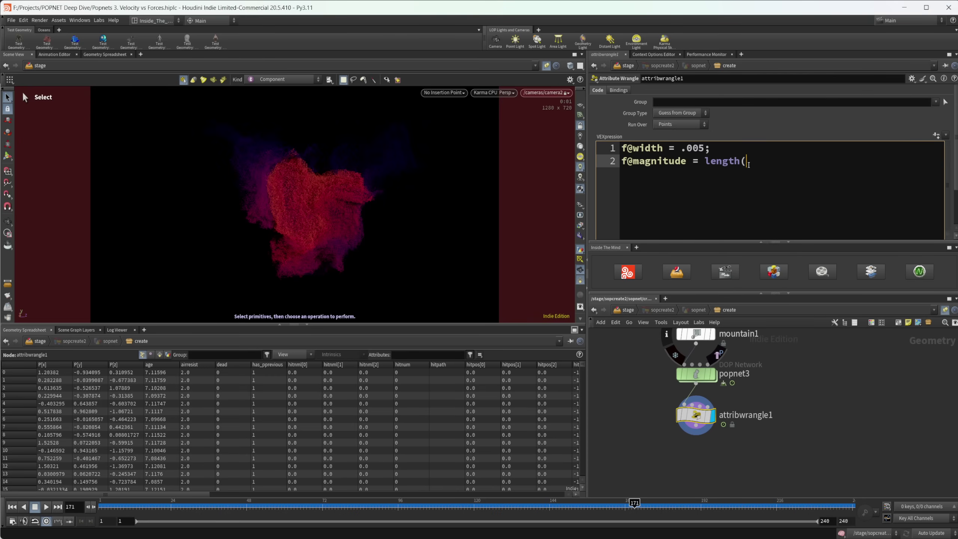
text(v)
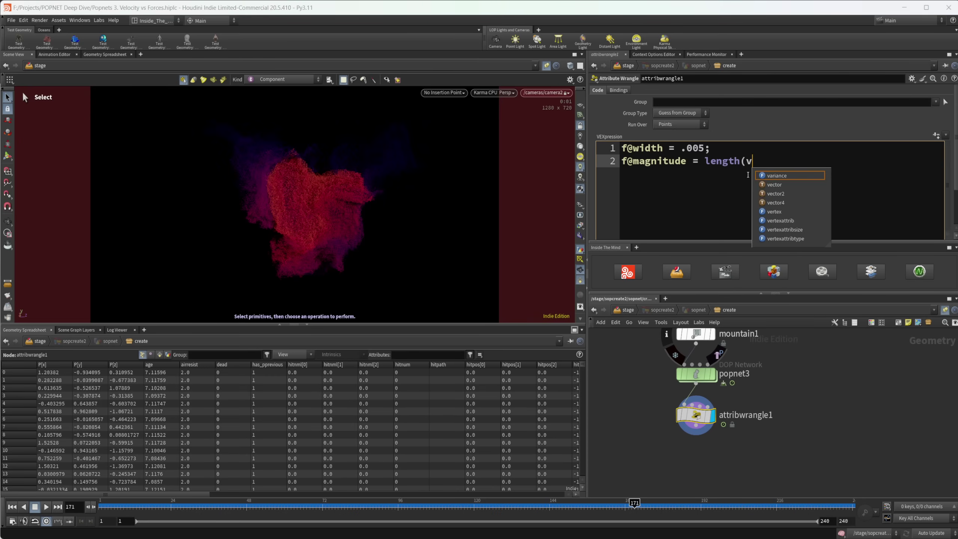
text(@v);)
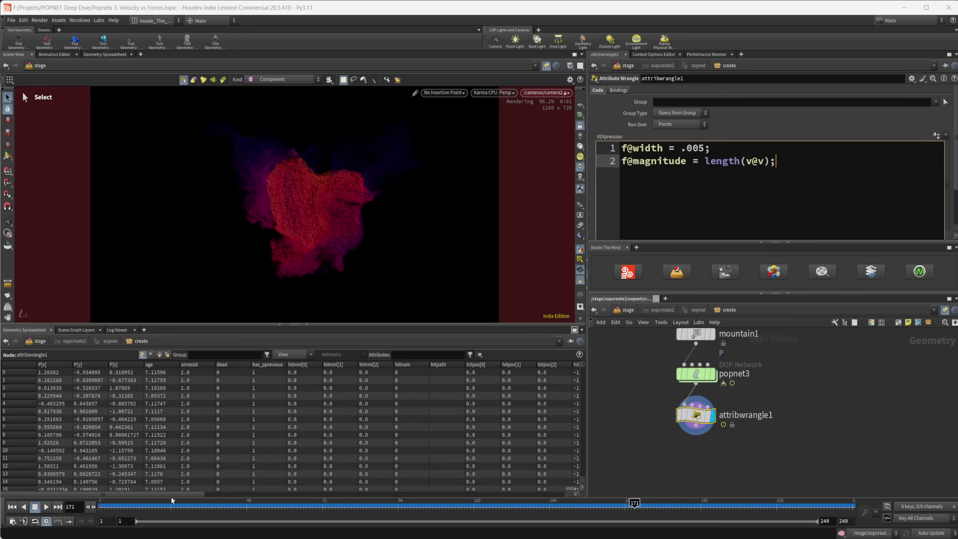
Step: Sort the spreadsheet's magnitude column descending, showing values topping out near 0.605
drag(175, 496, 404, 500)
click(385, 364)
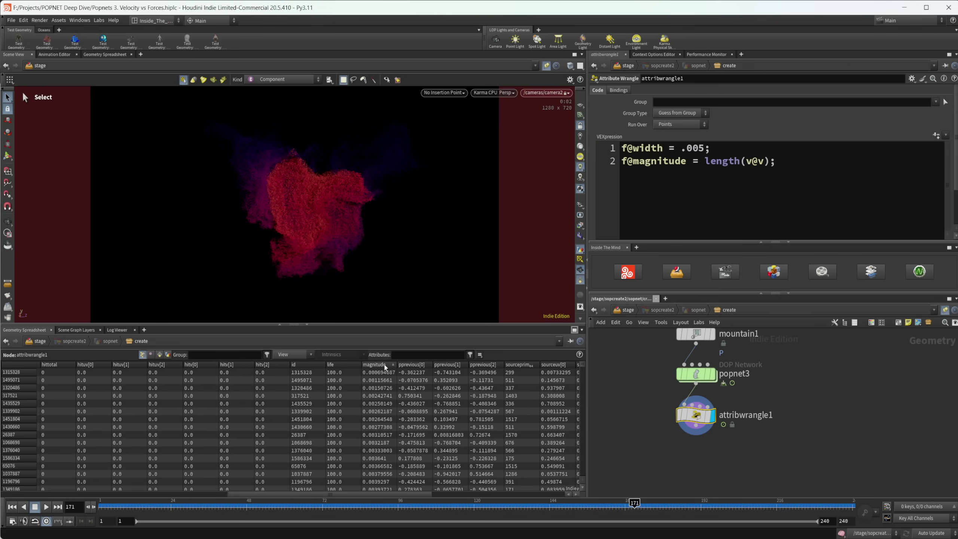
click(384, 365)
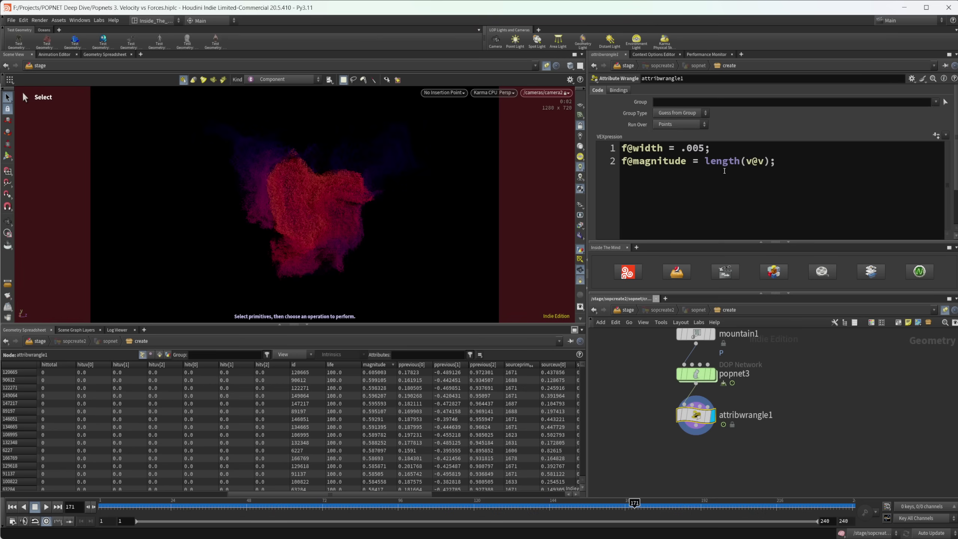
Step: Navigate from /stage into materiallibrary2's Particles material network
click(627, 310)
click(683, 407)
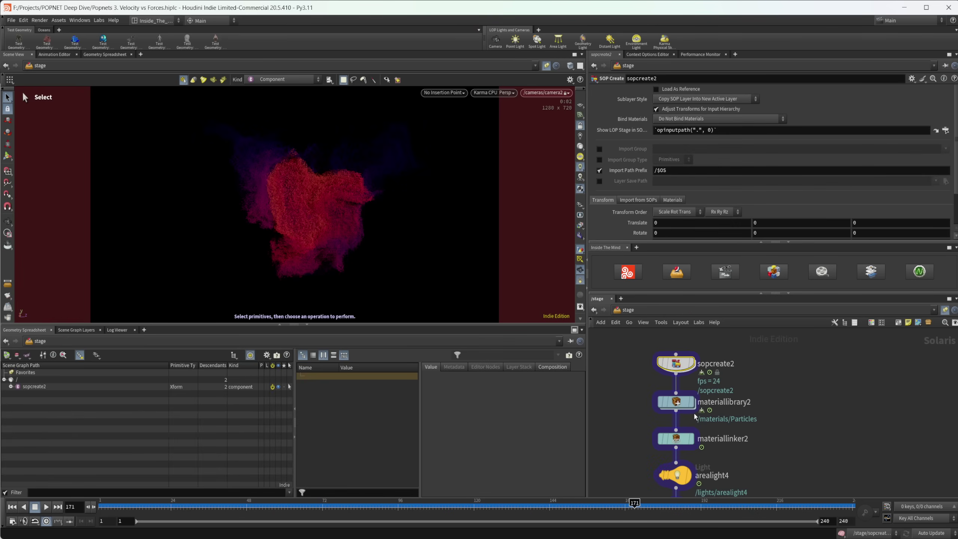
double_click(683, 408)
double_click(660, 443)
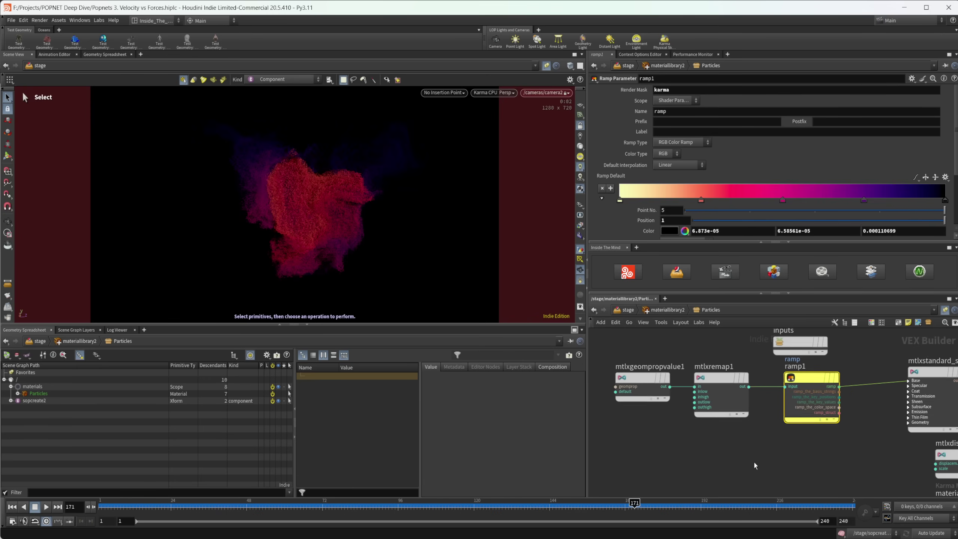
Step: Duplicate the geometry property and remap nodes, setting the new Geomprop to magnitude
alt+drag(665, 393, 748, 451)
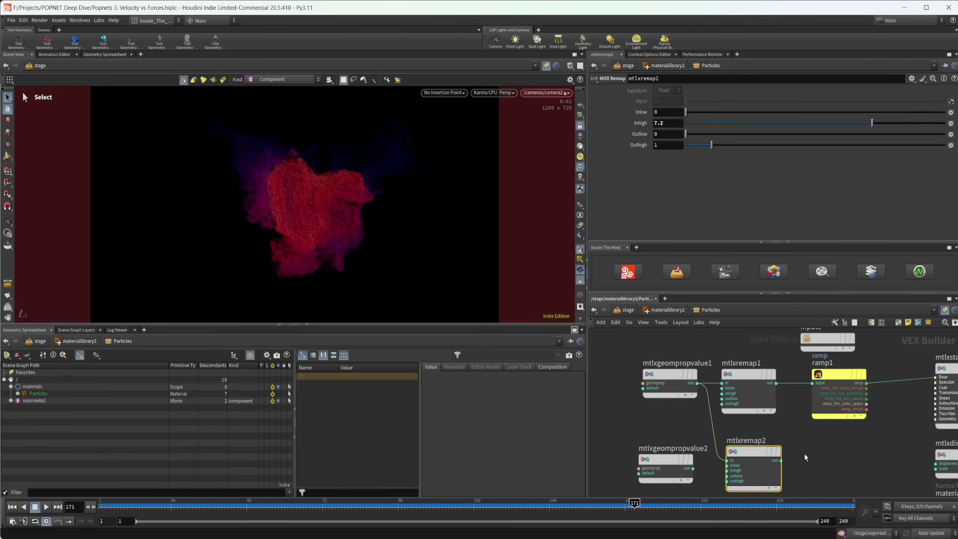
mouse_move(805, 453)
middle_down()
mouse_move(760, 394)
mouse_move(790, 414)
mouse_move(793, 440)
middle_up()
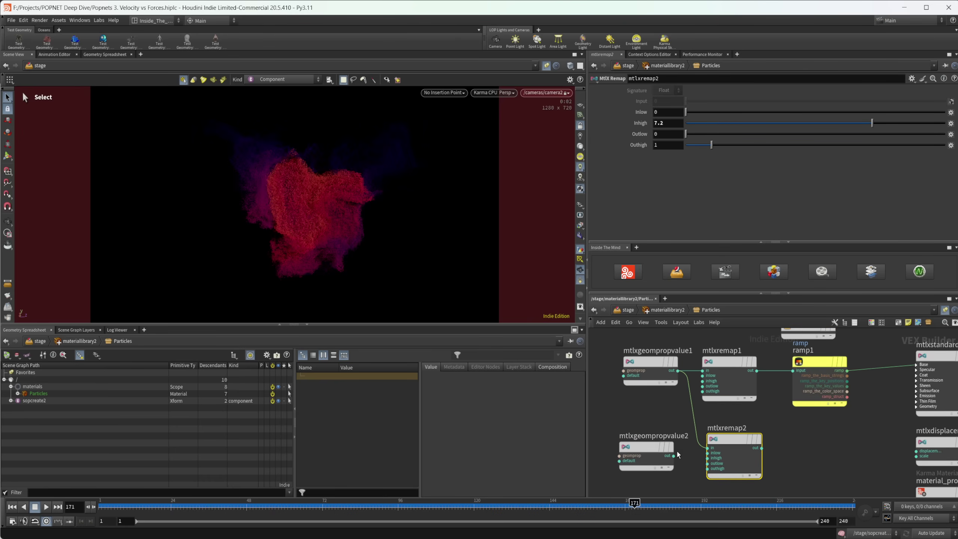
click(708, 448)
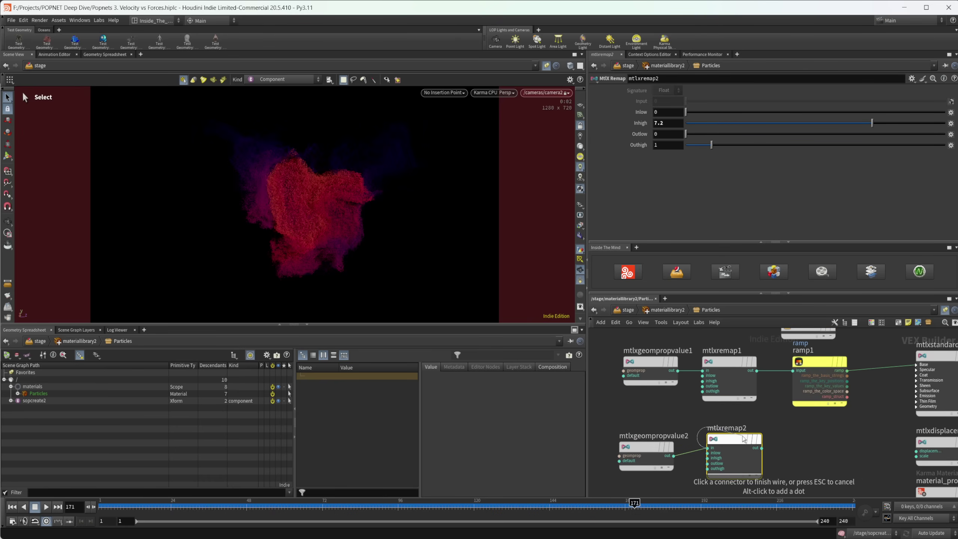
key(Escape)
click(651, 446)
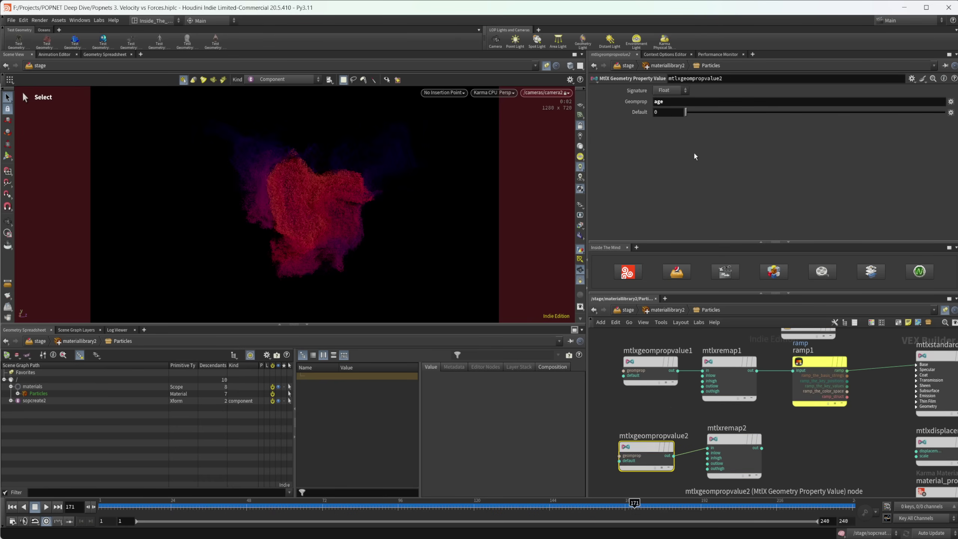
click(667, 102)
text(magnitude)
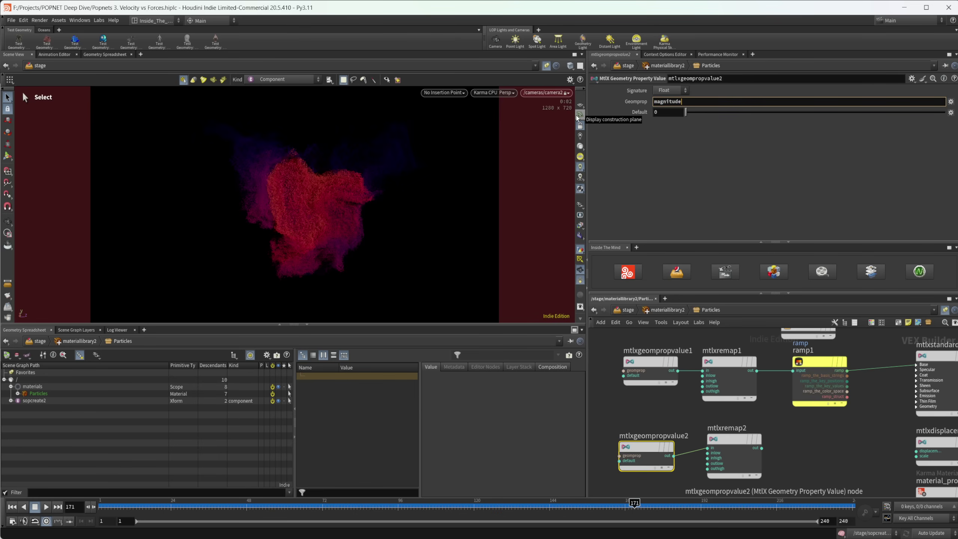
key(Return)
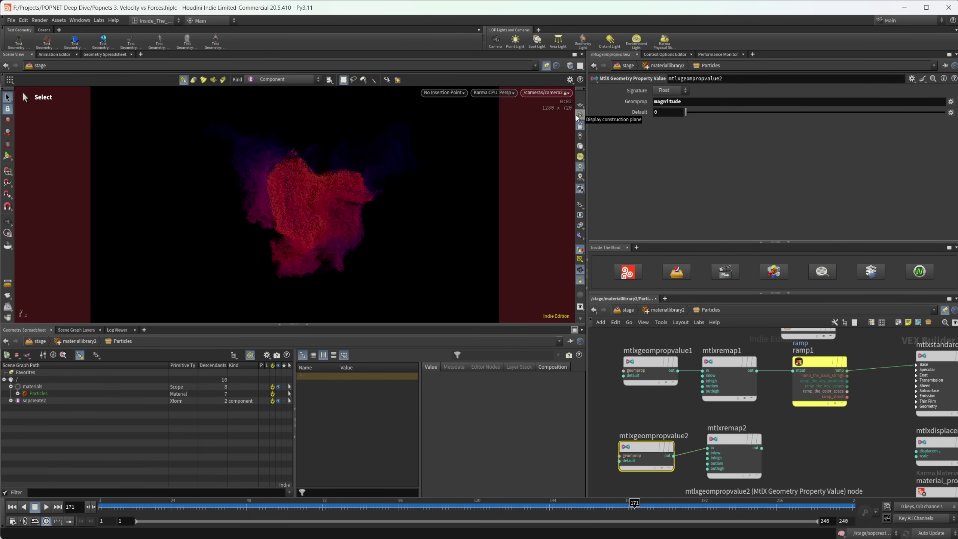
Step: Wire mtlxremap2 into ramp1 and set its Inhigh to .7
middle_drag(781, 468, 746, 456)
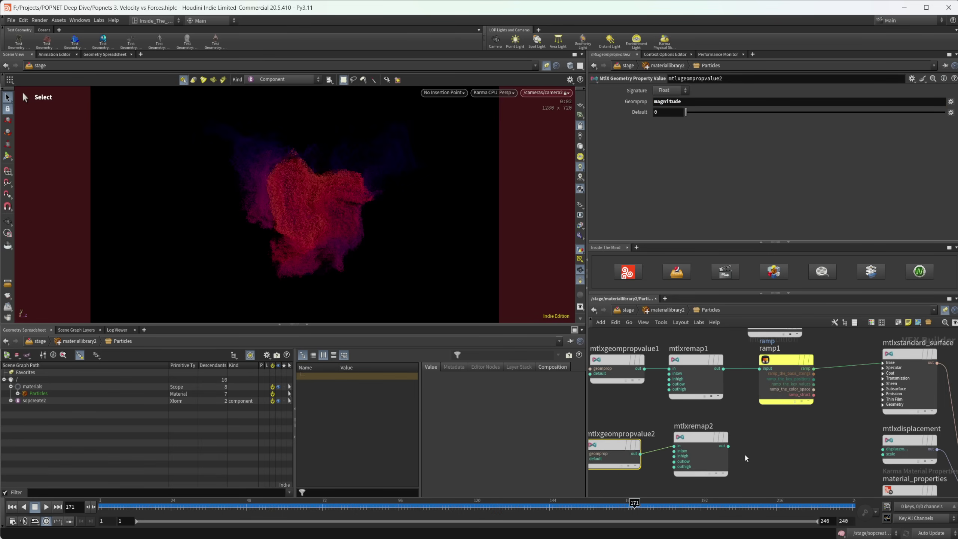
click(728, 447)
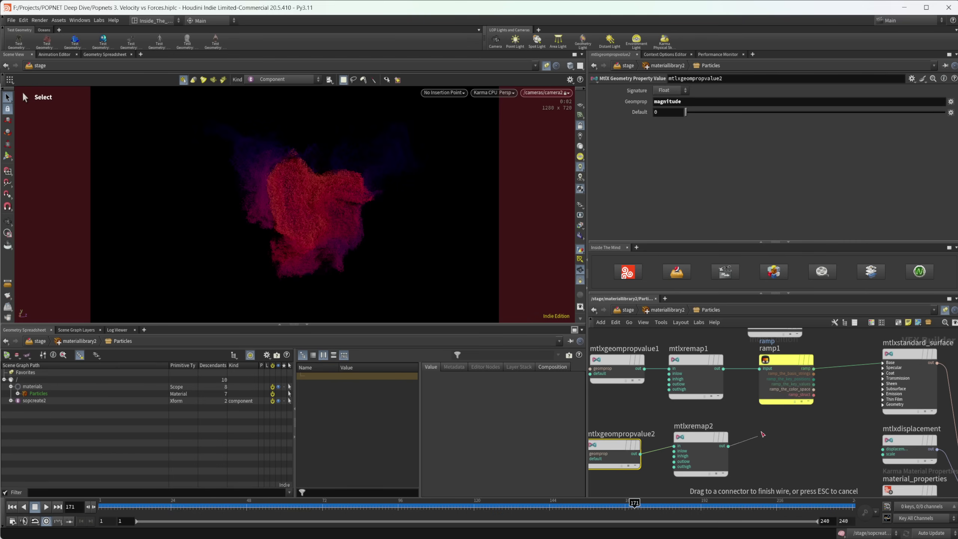
click(771, 379)
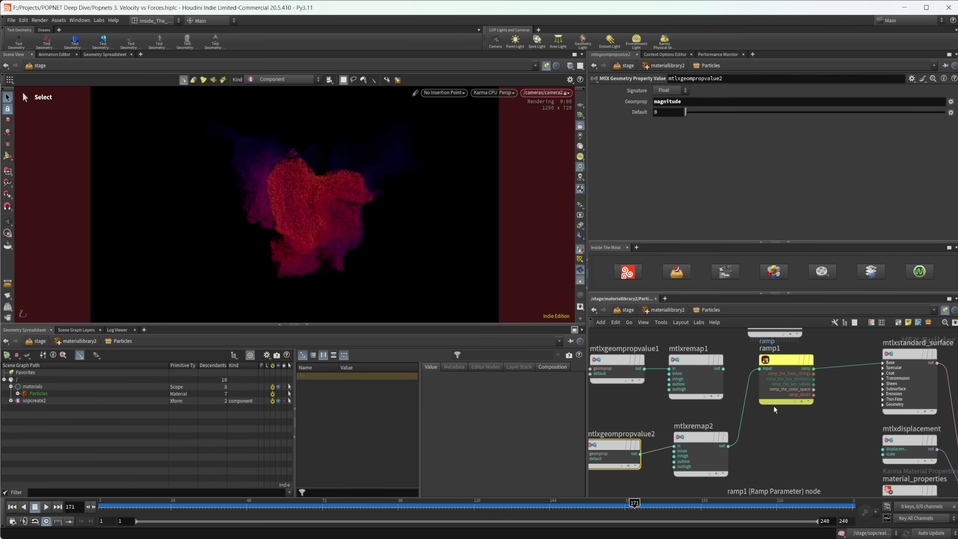
click(702, 443)
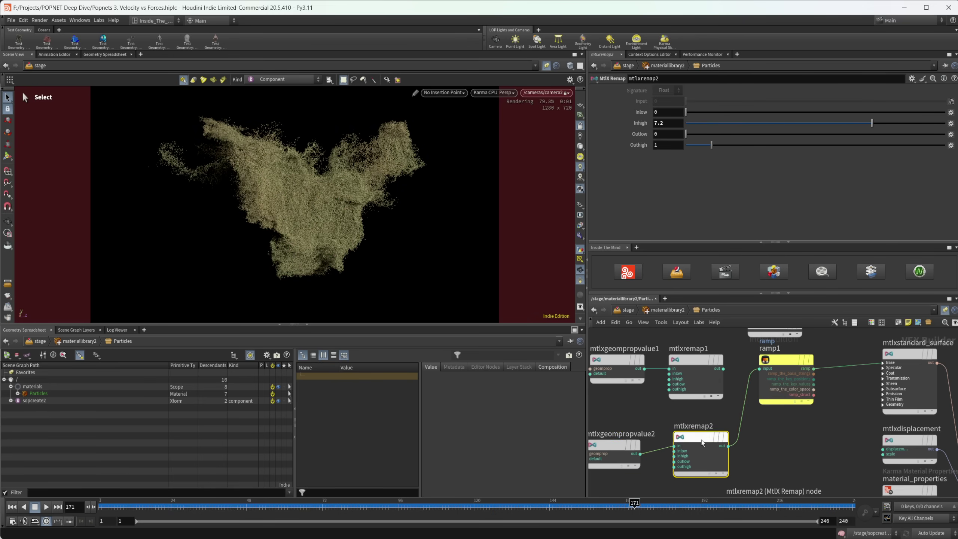
click(673, 123)
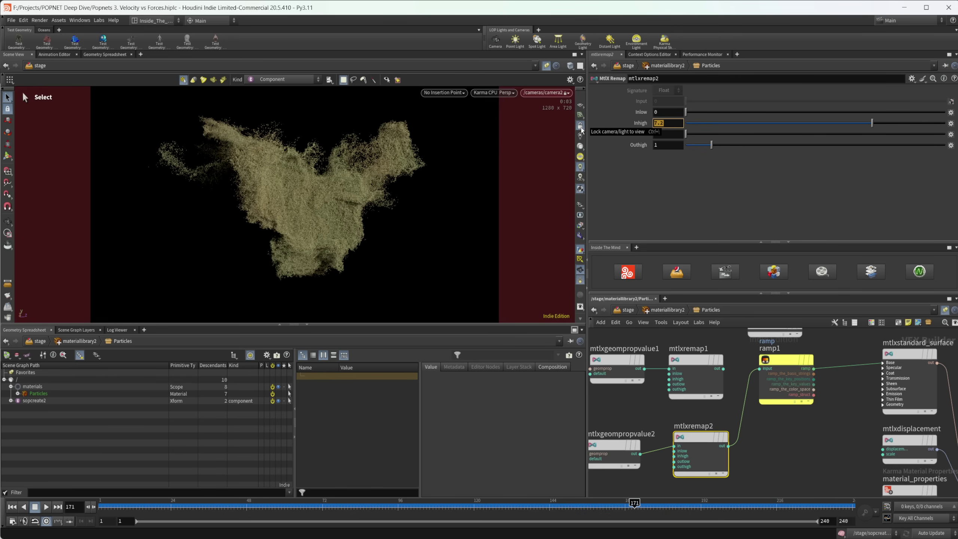
text(.7)
key(Return)
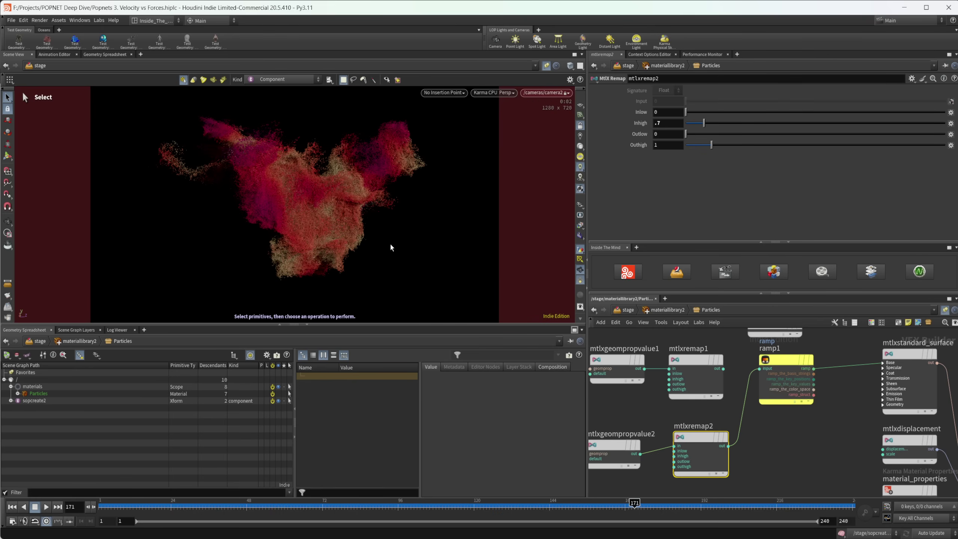
Step: Reverse ramp1, try the Cividis and Plasma presets, and settle on Twilight
click(780, 358)
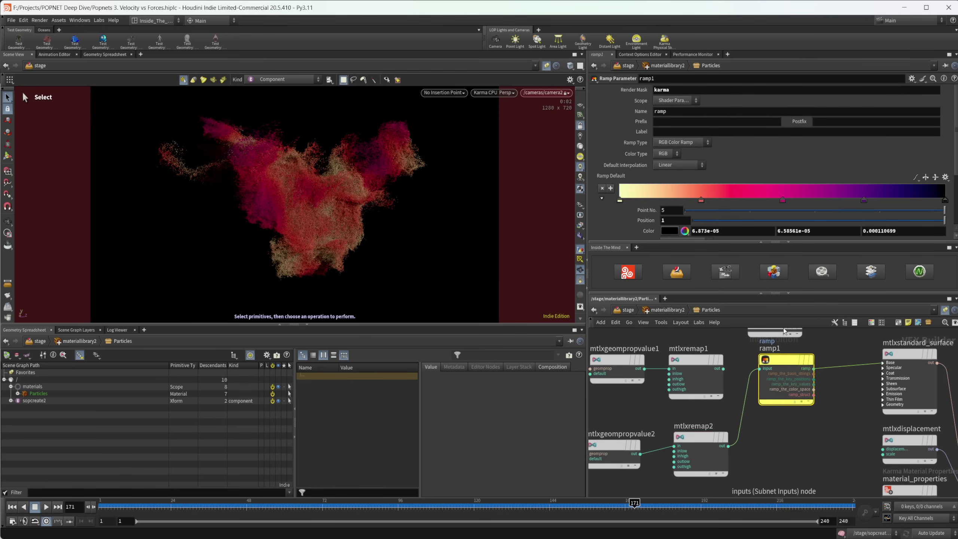
click(928, 177)
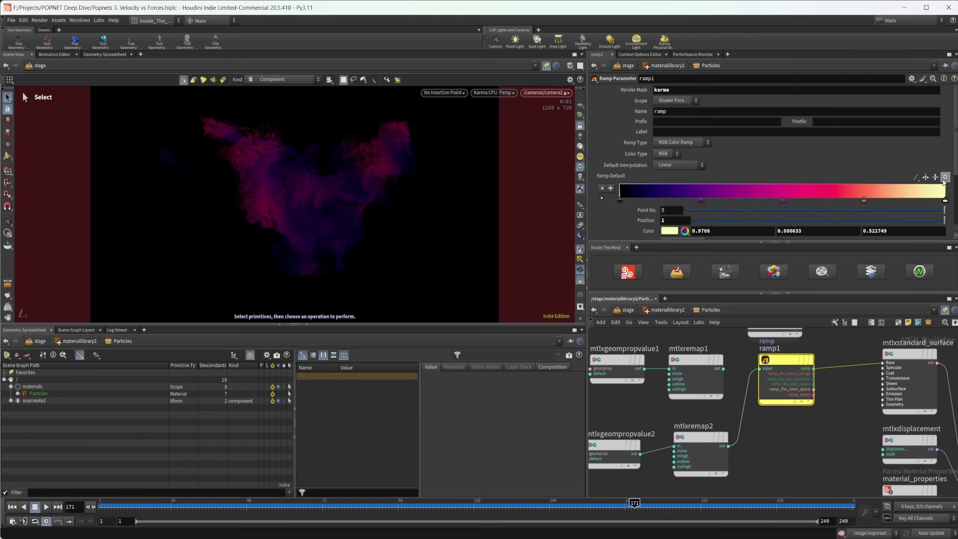
click(946, 177)
click(953, 207)
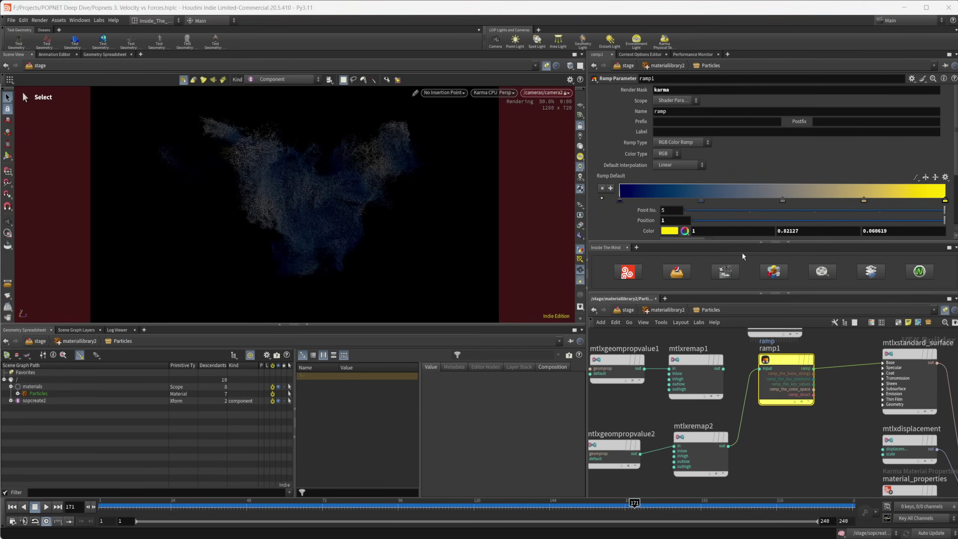
click(946, 178)
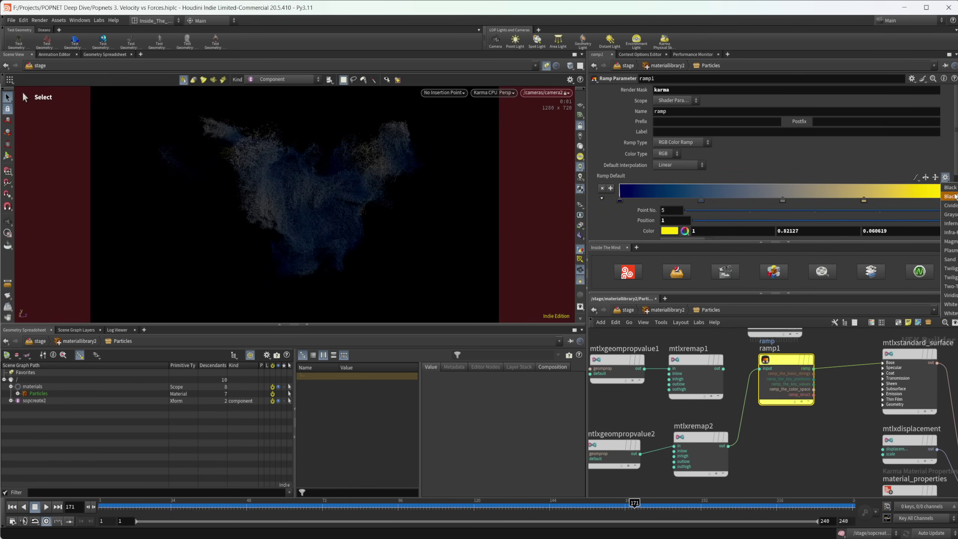
click(951, 250)
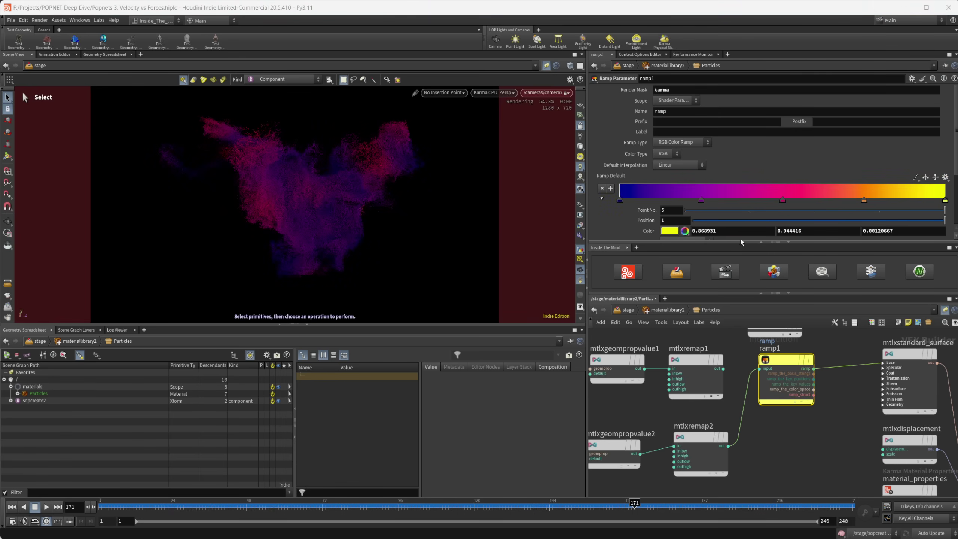
click(946, 178)
click(952, 268)
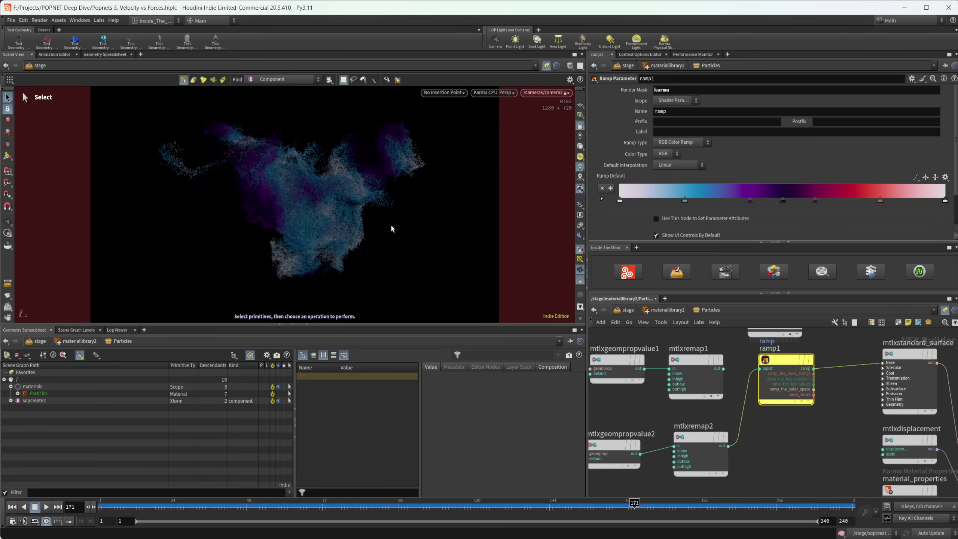
middle_drag(614, 408, 646, 413)
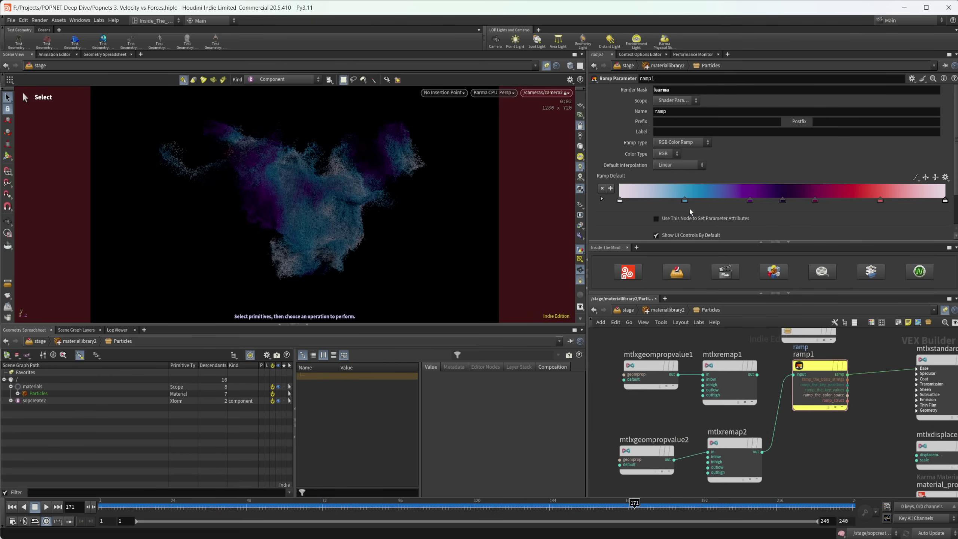
middle_drag(740, 483, 760, 416)
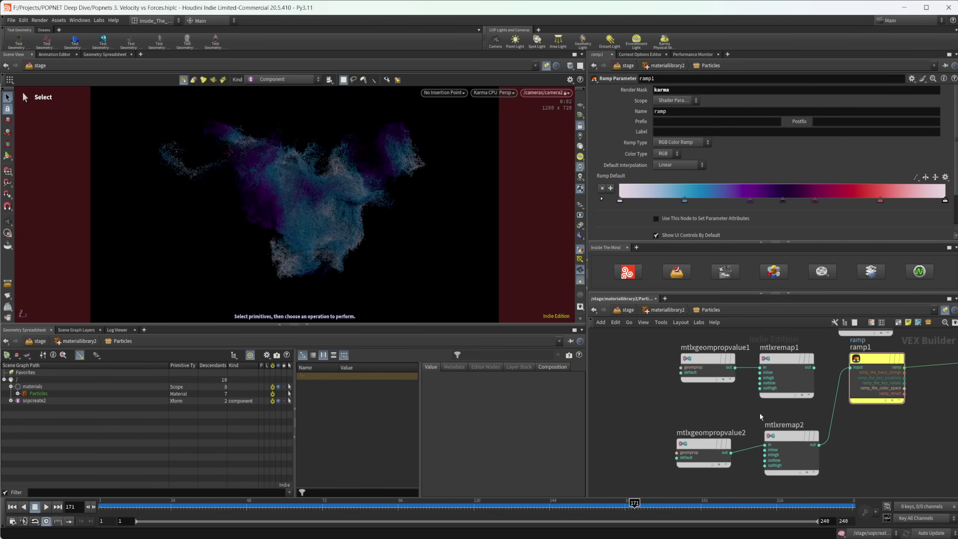
scroll(844, 440, down, 2)
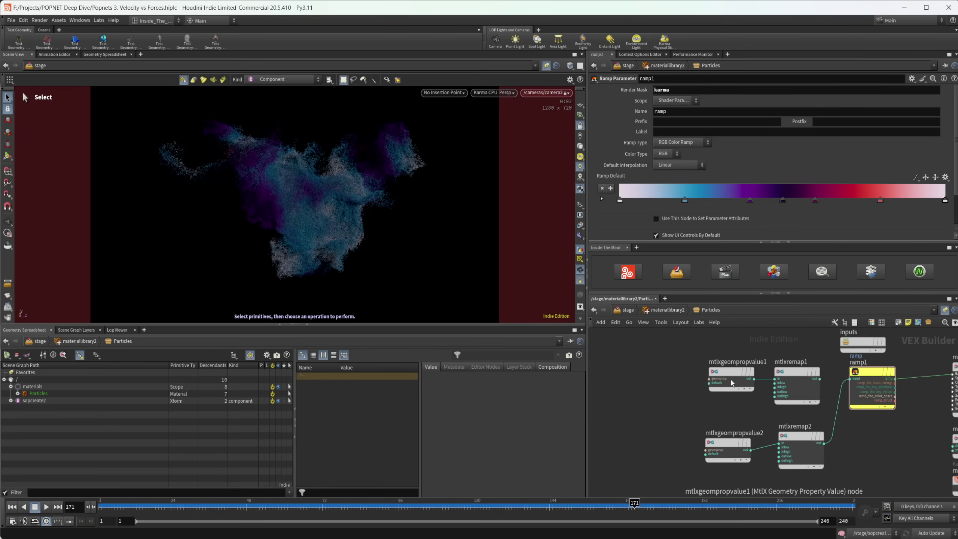
click(725, 377)
click(796, 378)
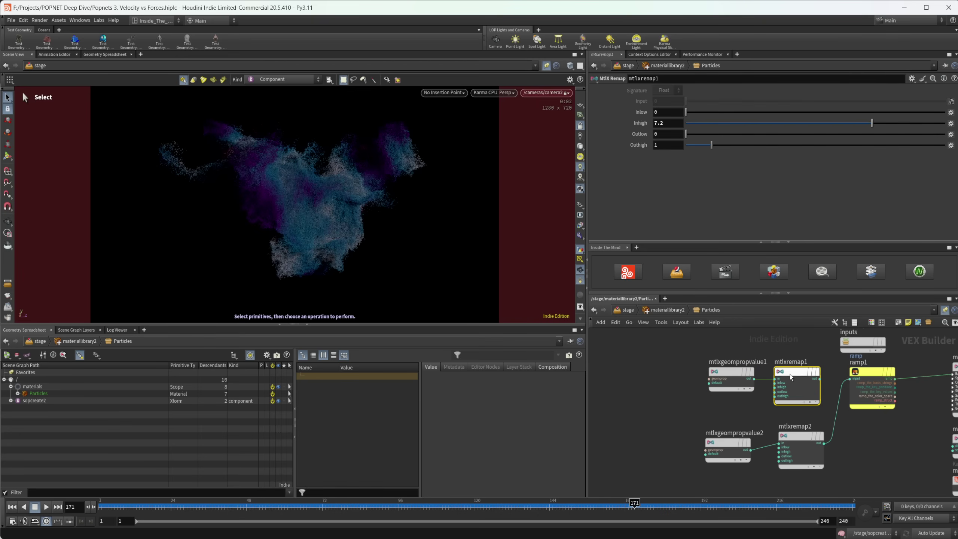
click(729, 446)
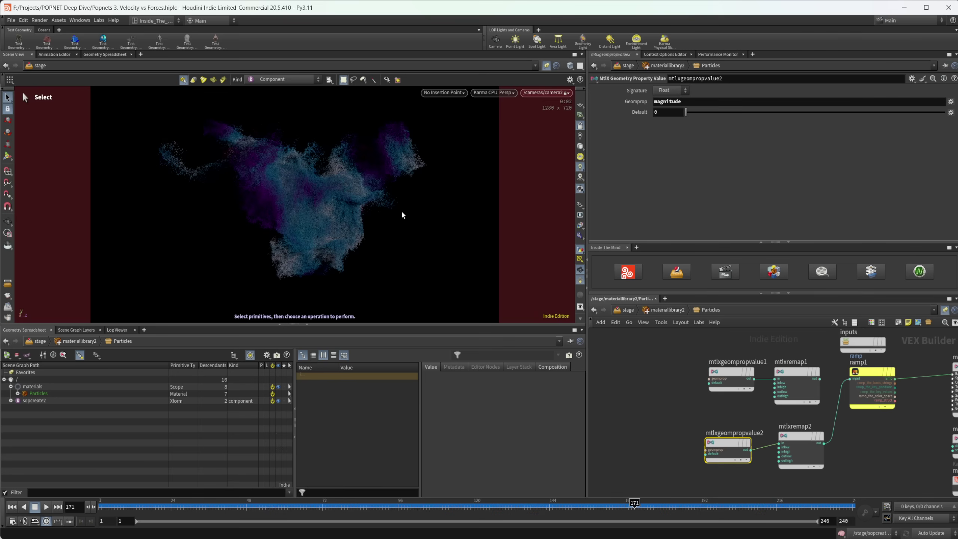
scroll(735, 418, up, 3)
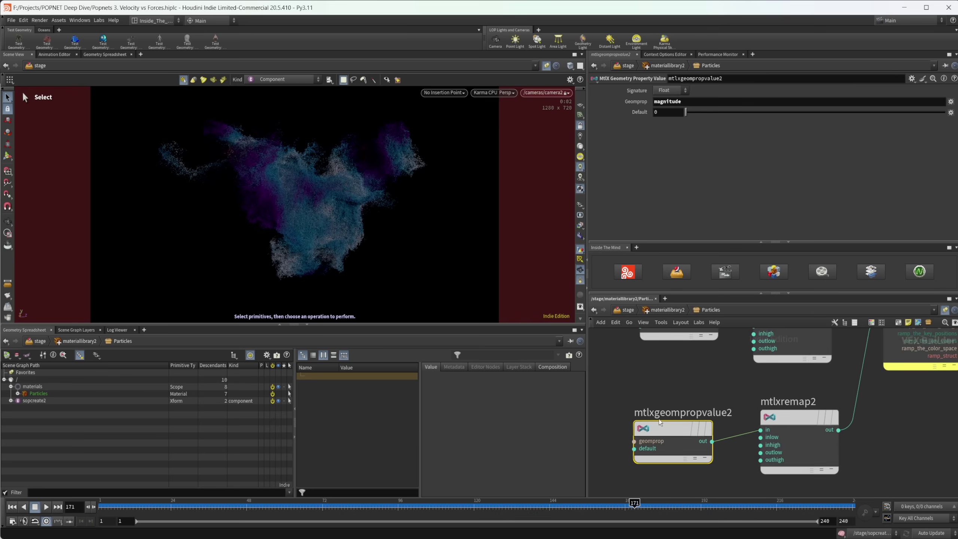
scroll(686, 371, down, 2)
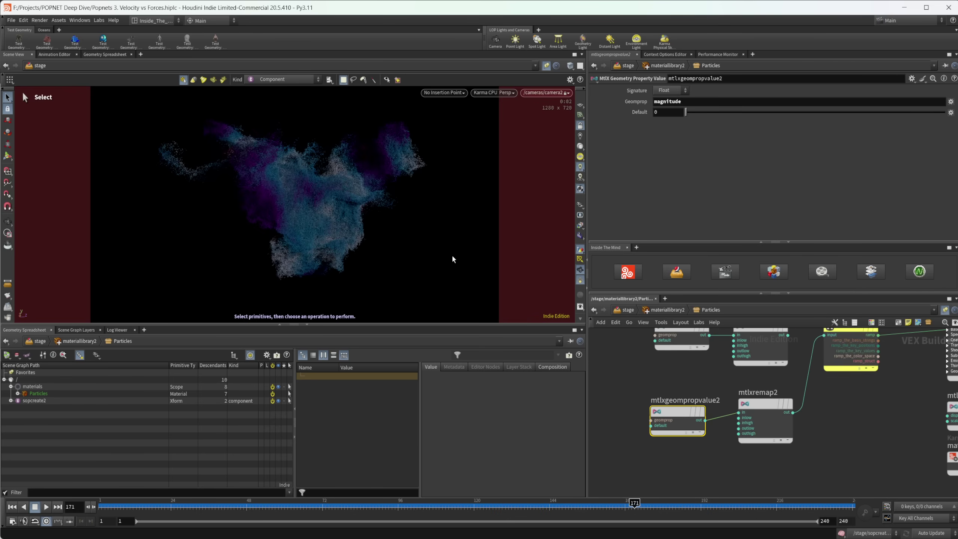